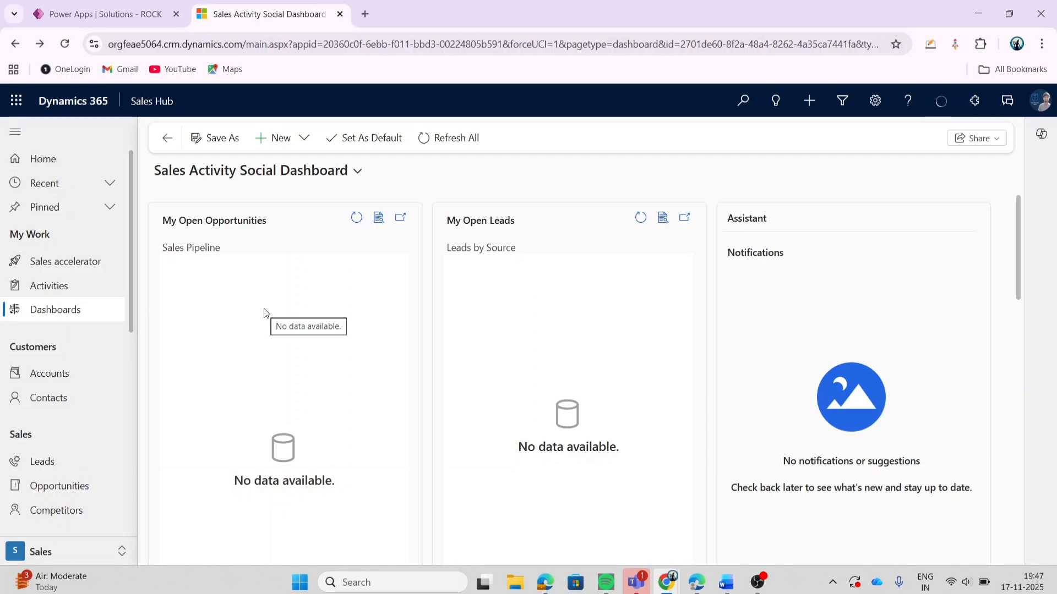
Step: Create a new Dynamics 365 dashboard using the 2-Column Regular Dashboard layout
{"action": "left_click", "coordinate": [295, 141]}
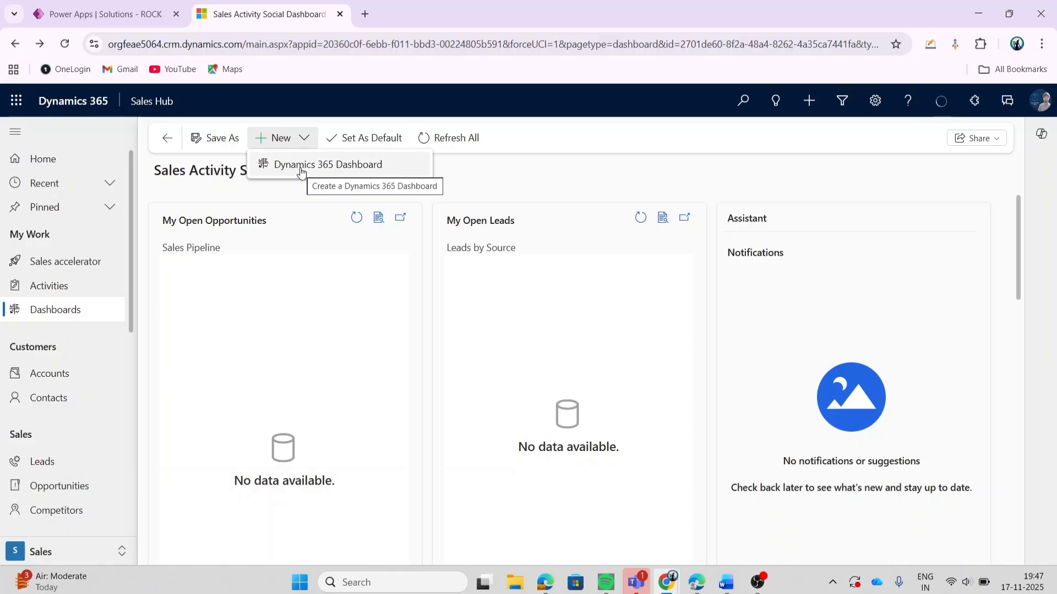
{"action": "left_click", "coordinate": [301, 165]}
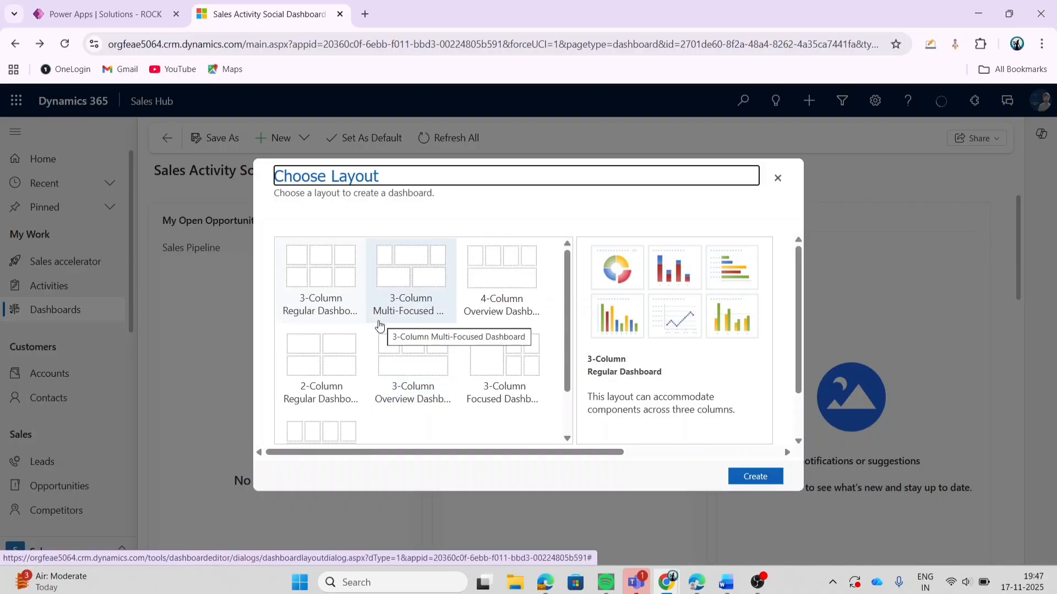
{"action": "left_click", "coordinate": [311, 383]}
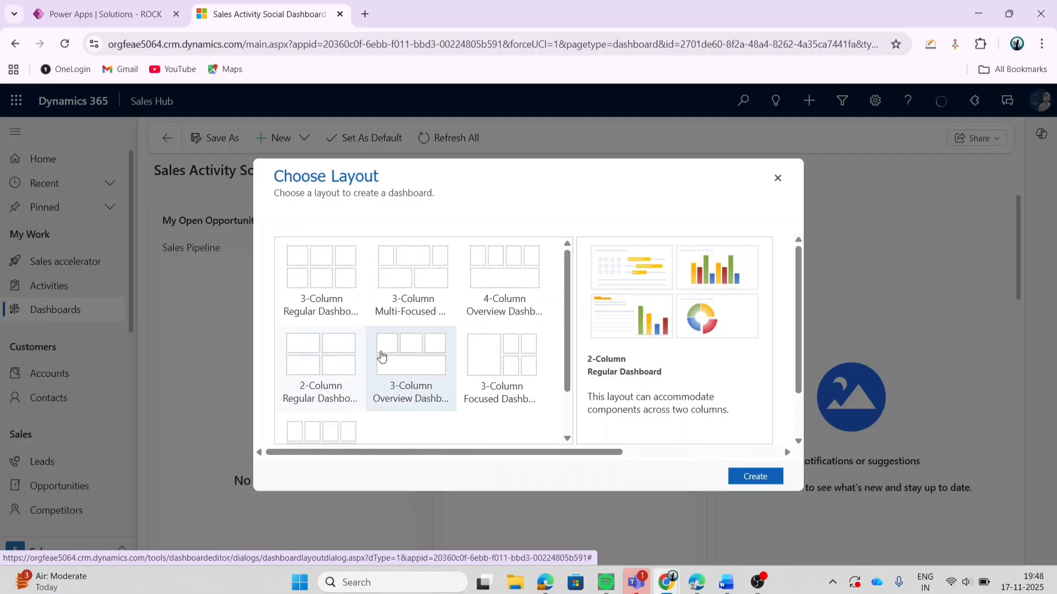
{"action": "double_click", "coordinate": [318, 351]}
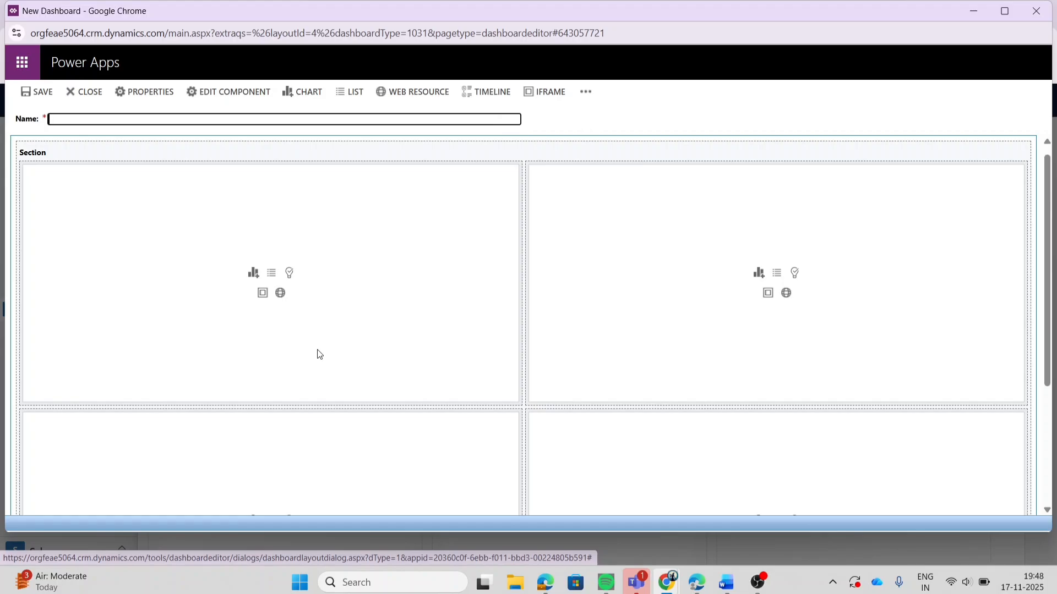
Step: Add a list of Accounts with the My Active Accounts view to the first cell of the dashboard's upper row
{"action": "left_click", "coordinate": [238, 282]}
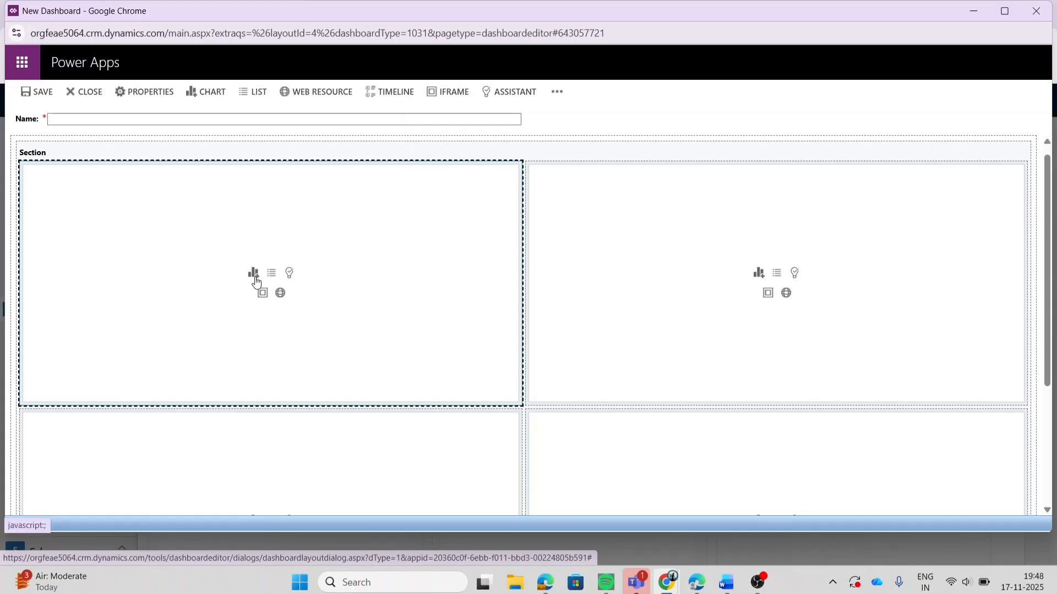
{"action": "left_click", "coordinate": [255, 99]}
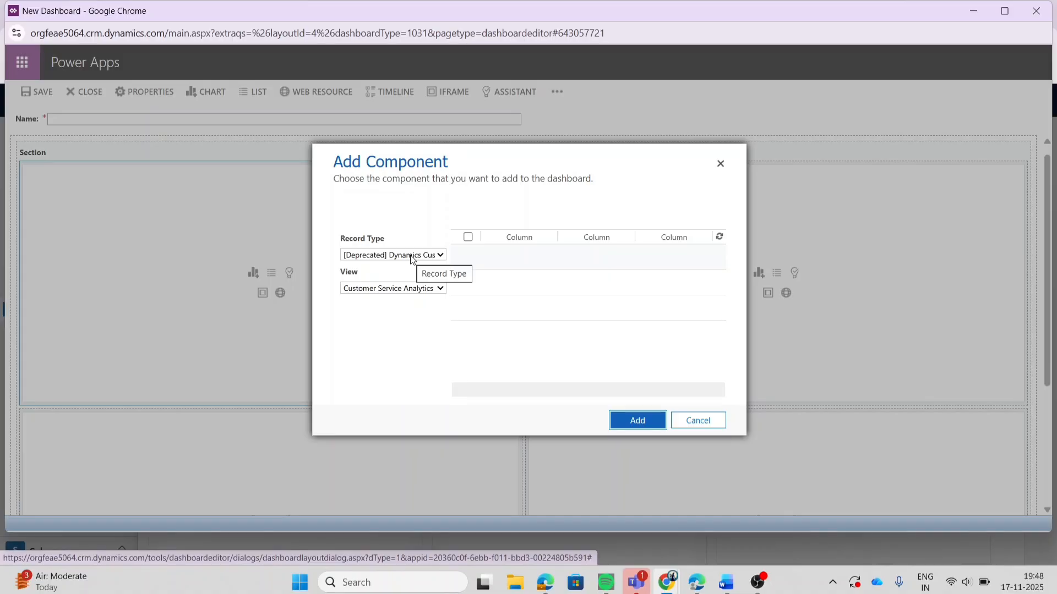
{"action": "left_click", "coordinate": [413, 260]}
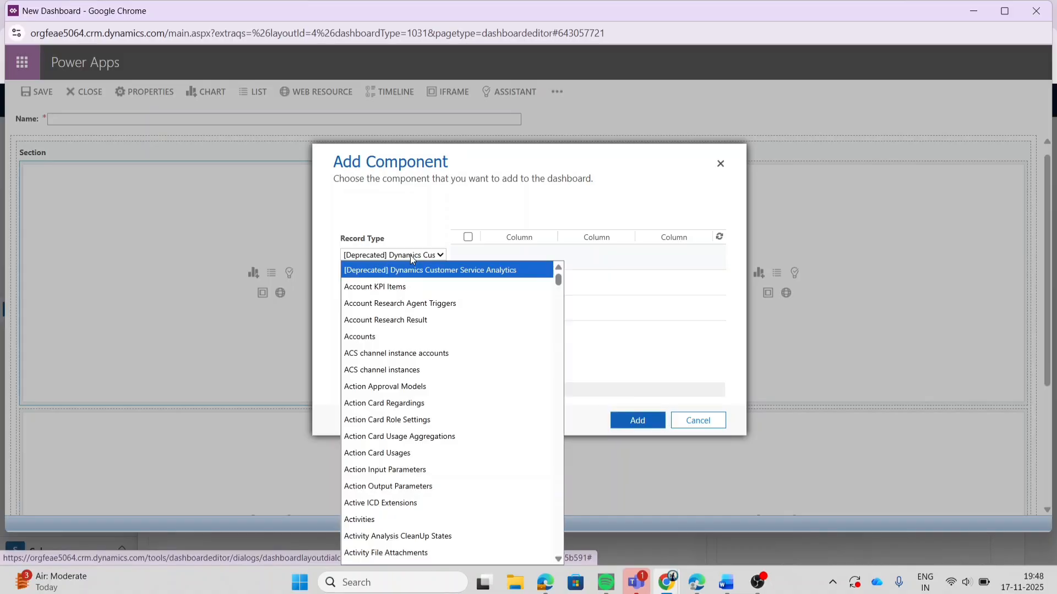
{"action": "left_click", "coordinate": [388, 344]}
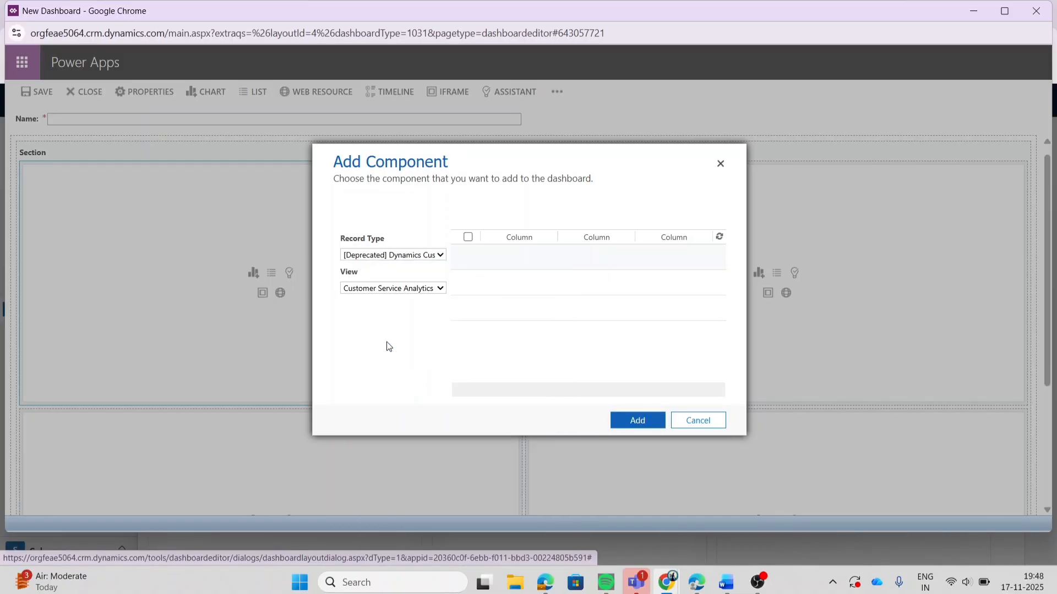
{"action": "left_click", "coordinate": [393, 292]}
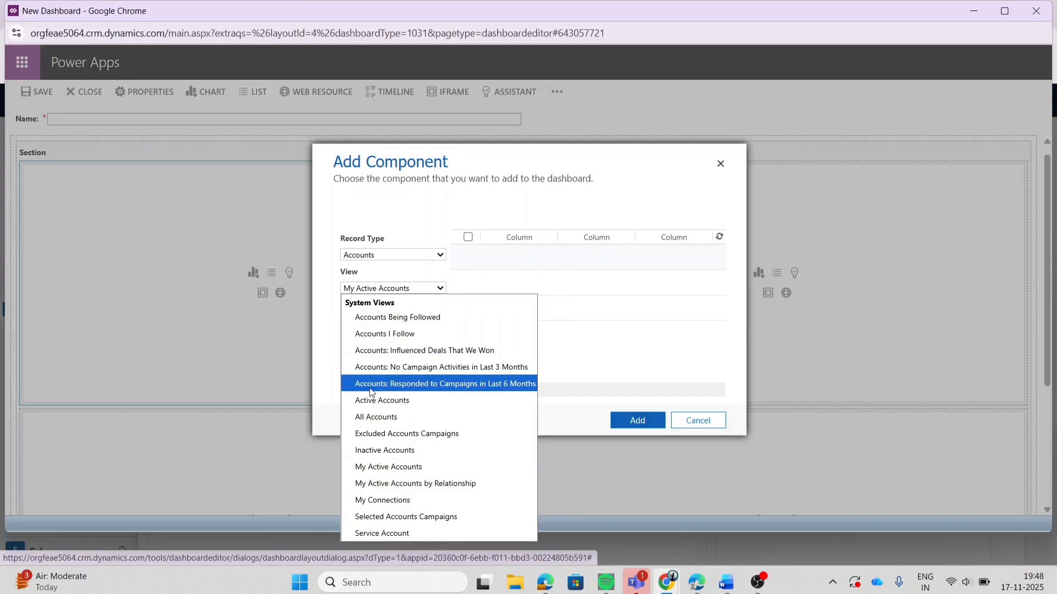
{"action": "left_click", "coordinate": [351, 473]}
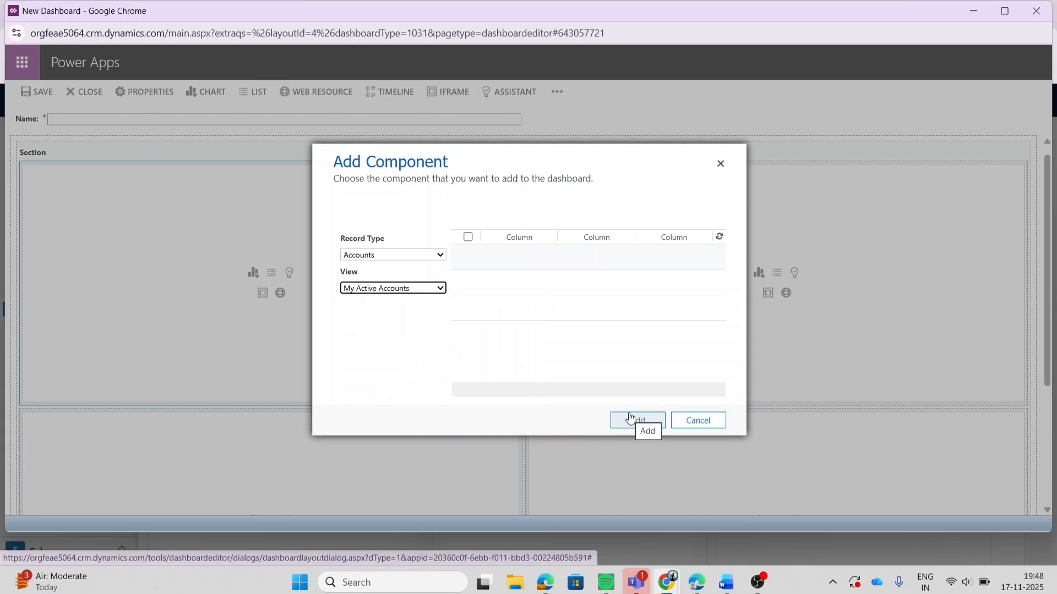
{"action": "left_click", "coordinate": [630, 419]}
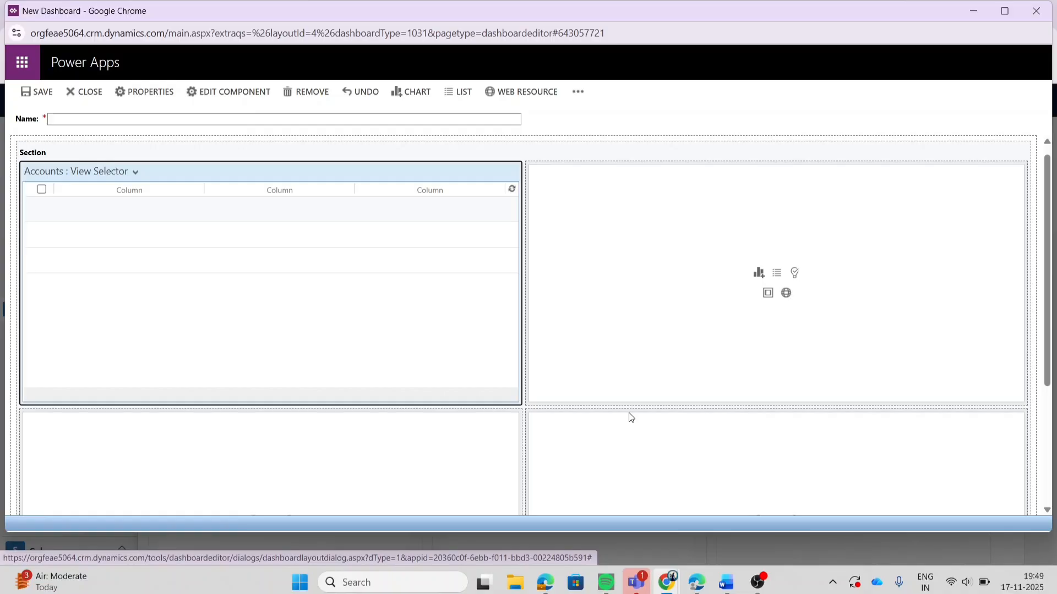
Step: Start adding a chart component to the empty second cell of the dashboard's upper row
{"action": "left_click", "coordinate": [742, 299]}
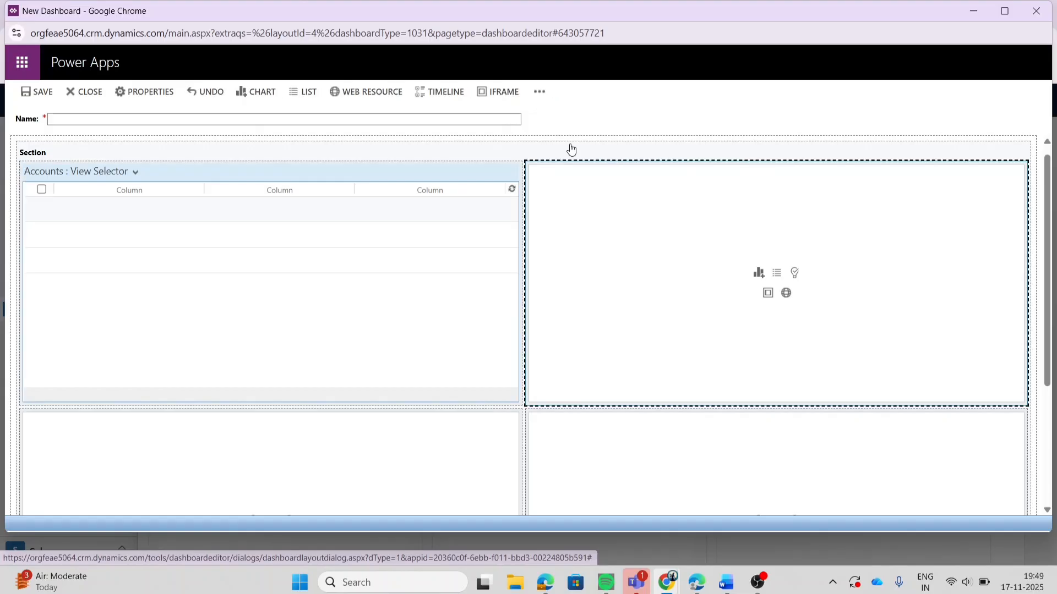
{"action": "left_click", "coordinate": [257, 99]}
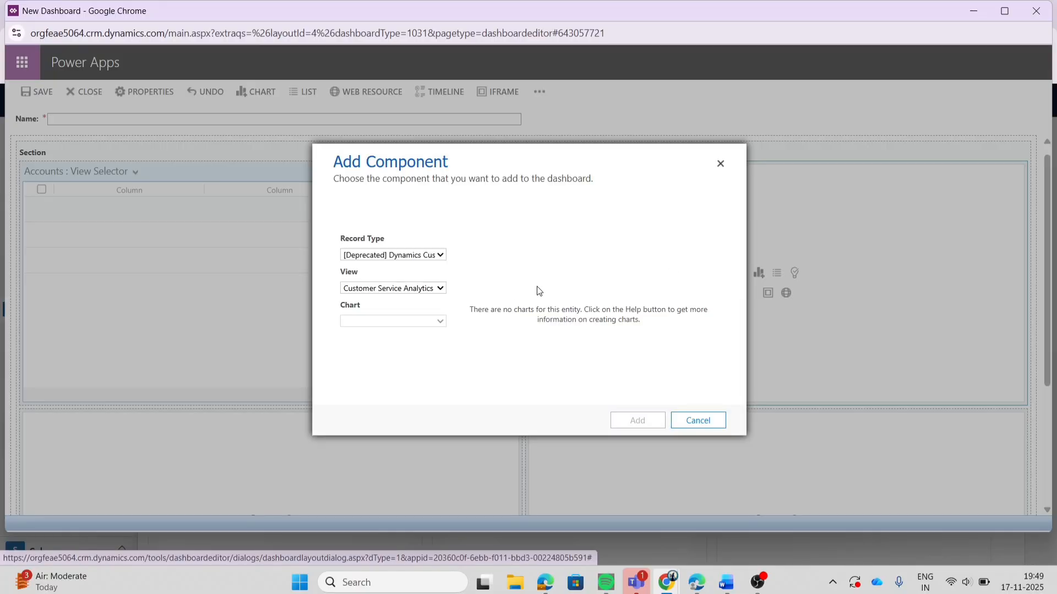
Step: Set the chart component's record type to Lead and its view to Open Leads
{"action": "left_click", "coordinate": [419, 256]}
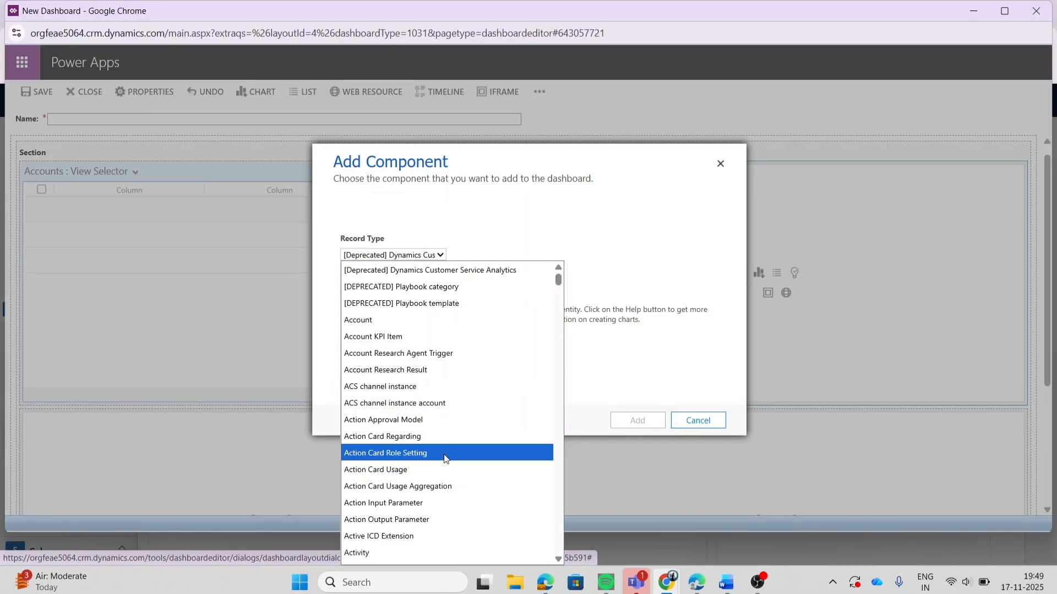
{"action": "scroll", "coordinate": [444, 457], "scroll_direction": "down", "scroll_amount": 5}
{"action": "type", "text": "lead"}
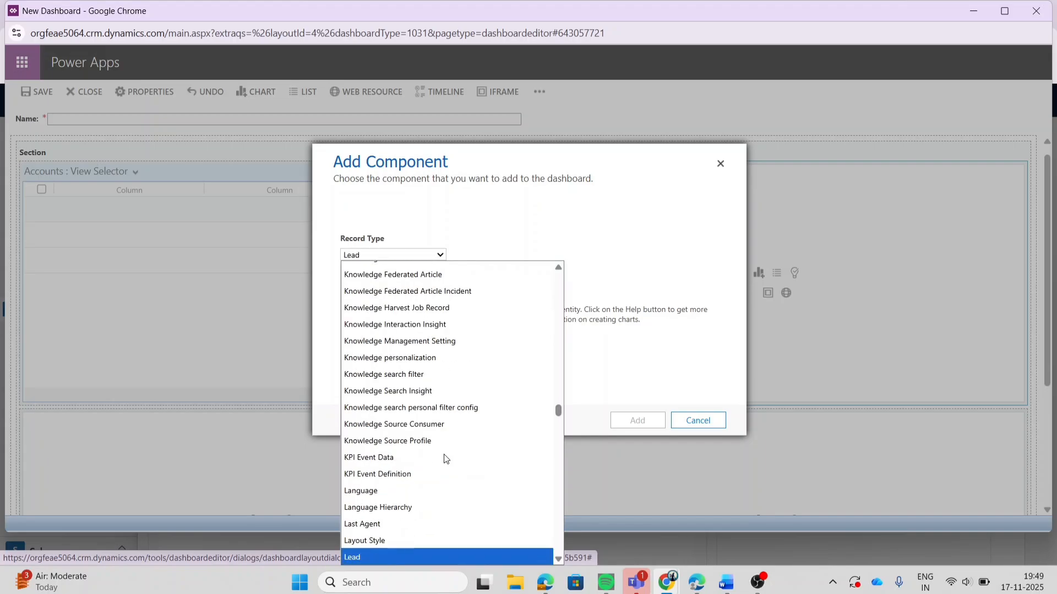
{"action": "key", "text": "Return"}
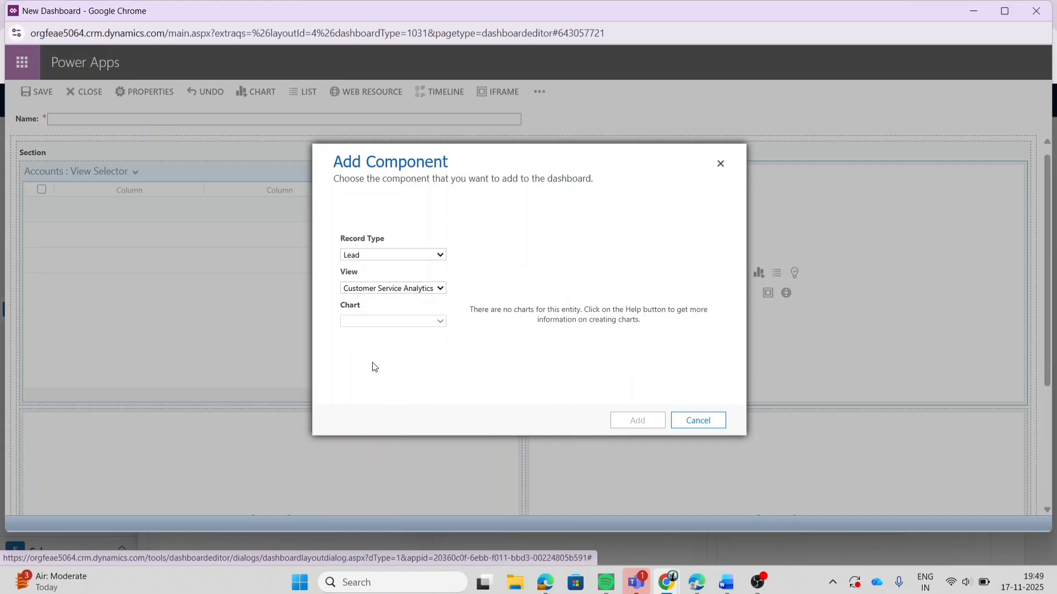
{"action": "left_click", "coordinate": [387, 293]}
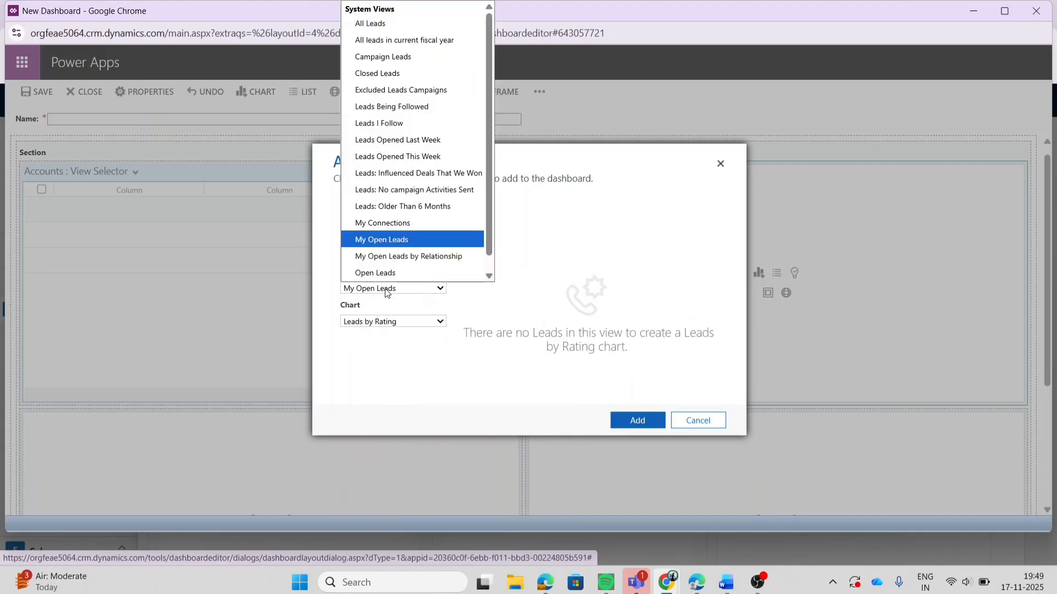
{"action": "scroll", "coordinate": [392, 242], "scroll_direction": "down", "scroll_amount": 1}
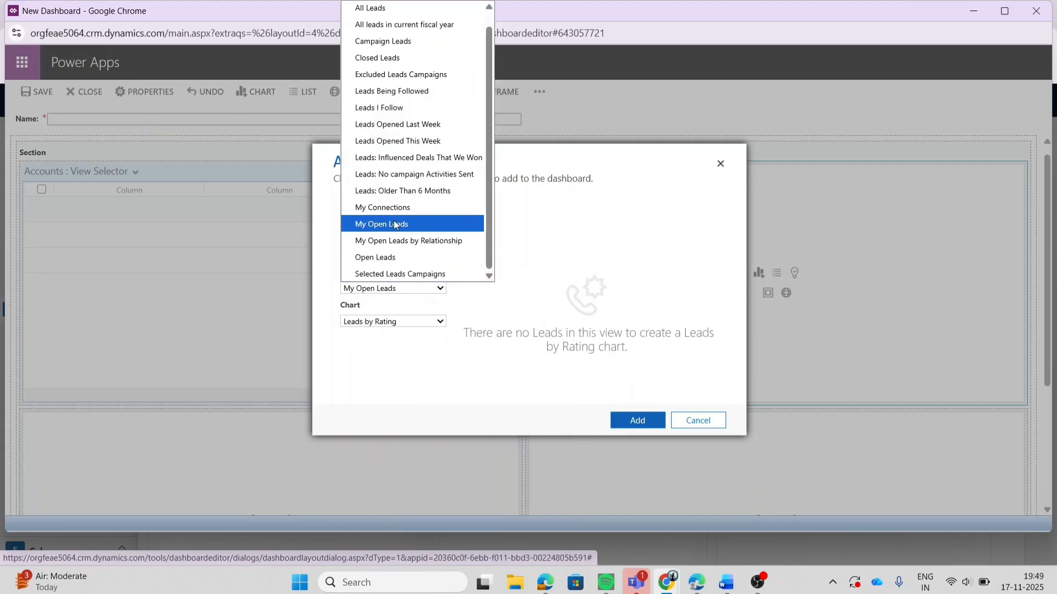
{"action": "left_click", "coordinate": [384, 256]}
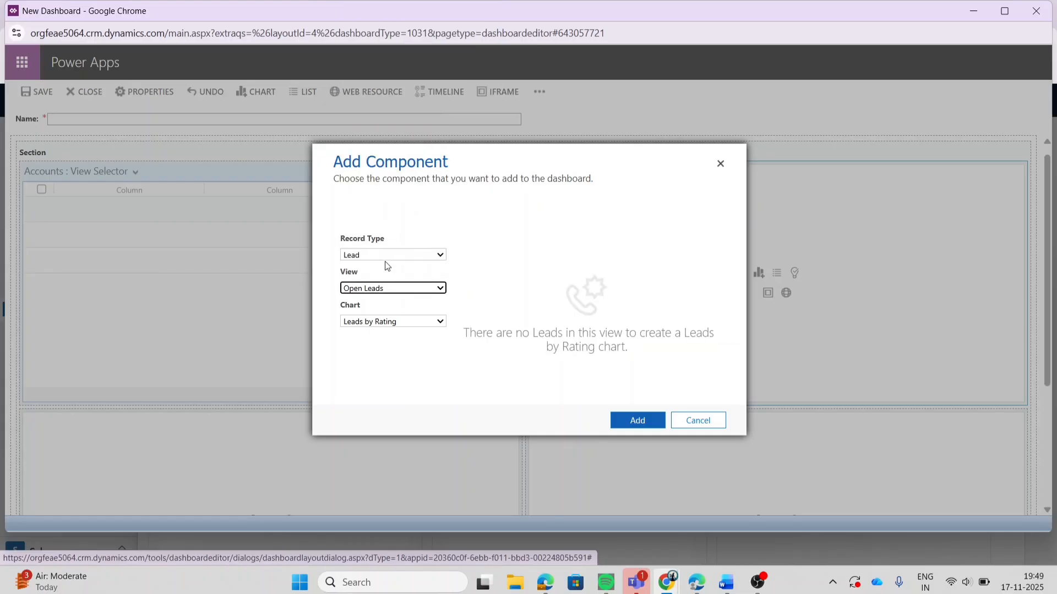
Step: Set the chart component's record type to Contact and add the Contacts by Role chart with the My Active Contacts view
{"action": "left_click", "coordinate": [375, 257]}
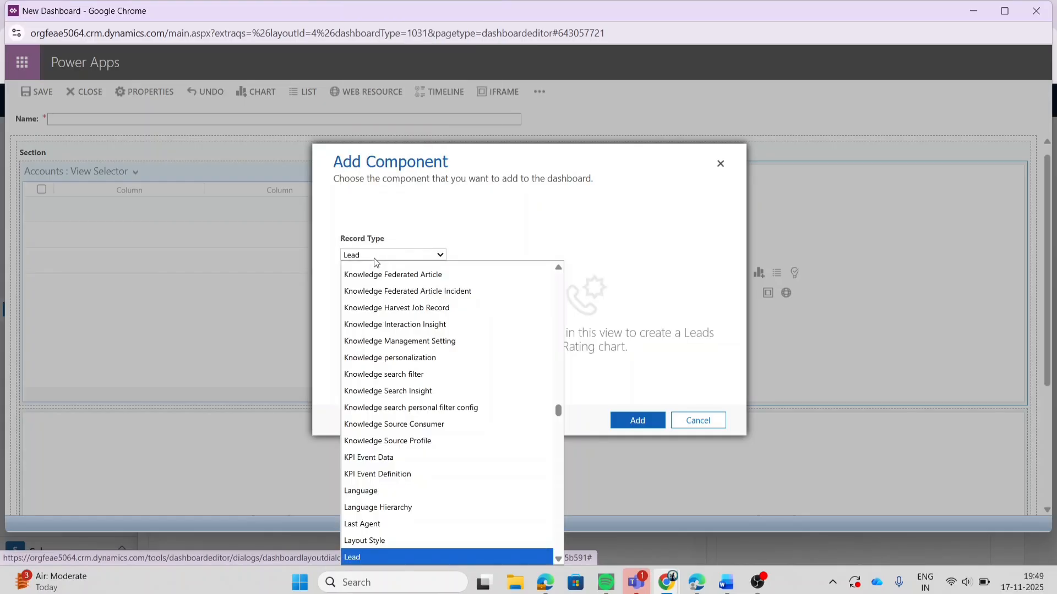
{"action": "scroll", "coordinate": [396, 350], "scroll_direction": "up", "scroll_amount": 15}
{"action": "scroll", "coordinate": [399, 353], "scroll_direction": "up", "scroll_amount": 15}
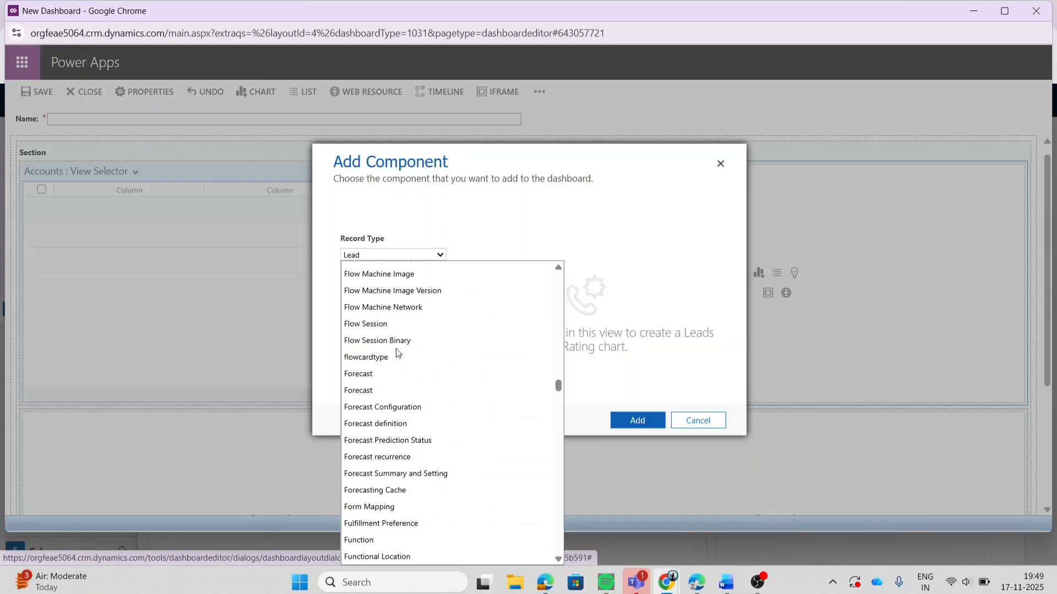
{"action": "type", "text": "cont"}
{"action": "key", "text": "Return"}
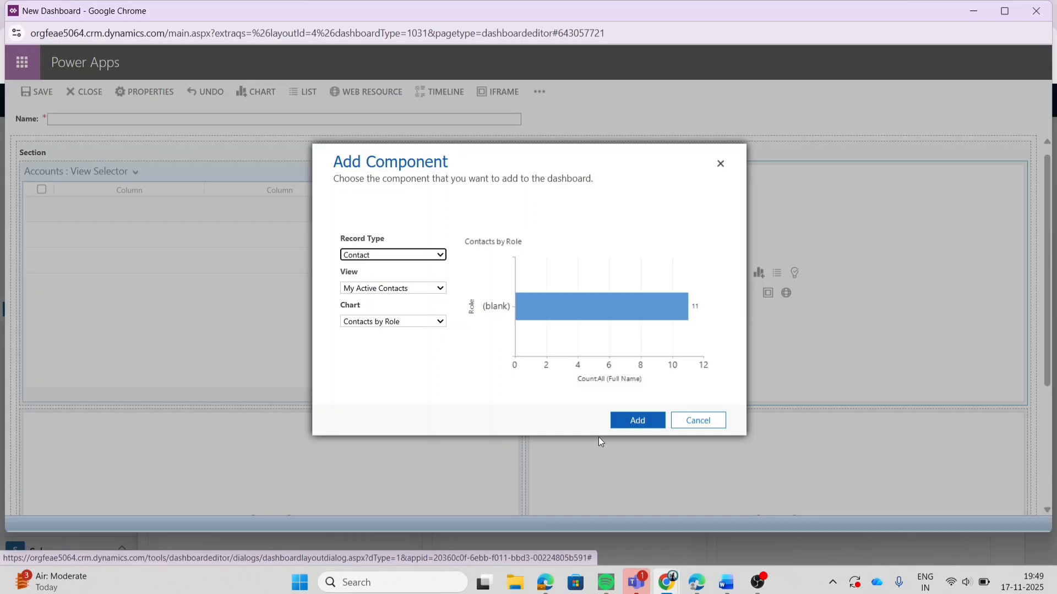
{"action": "left_click", "coordinate": [634, 423]}
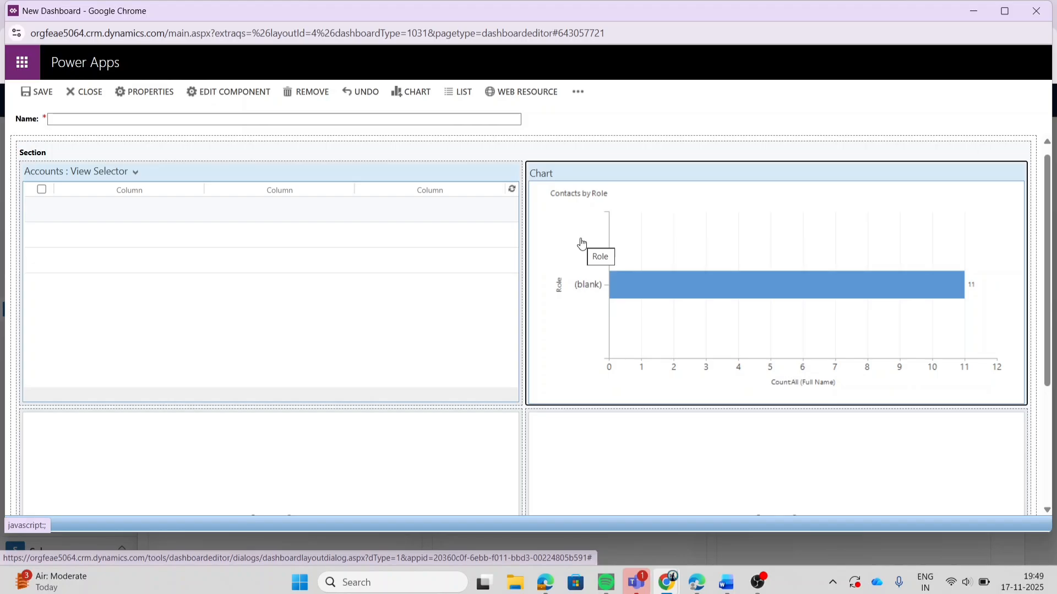
Step: Delete both empty component cells in the lower row of the dashboard
{"action": "scroll", "coordinate": [581, 242], "scroll_direction": "down", "scroll_amount": 3}
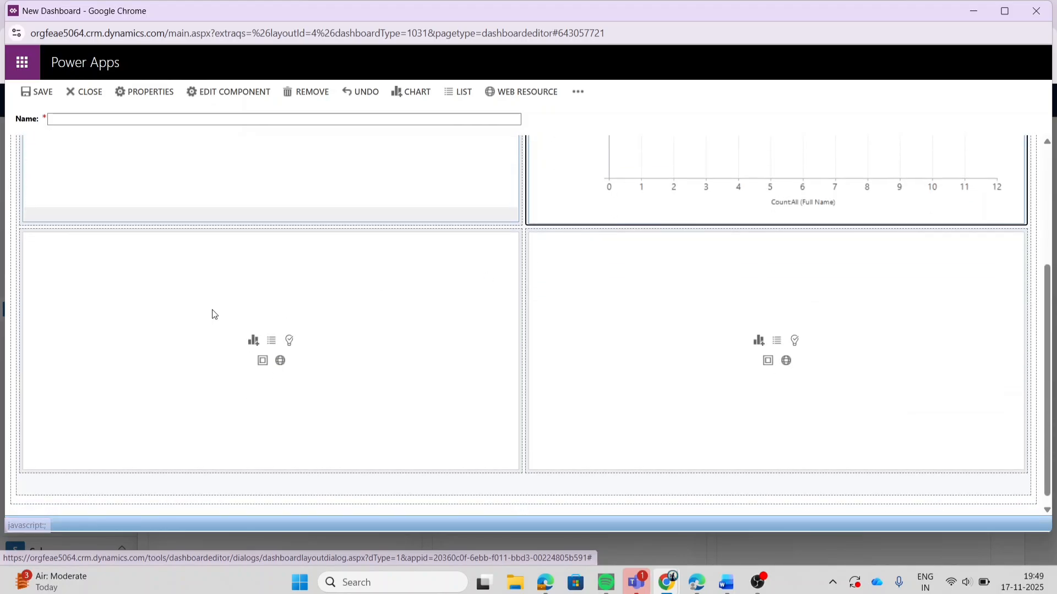
{"action": "left_click", "coordinate": [387, 359]}
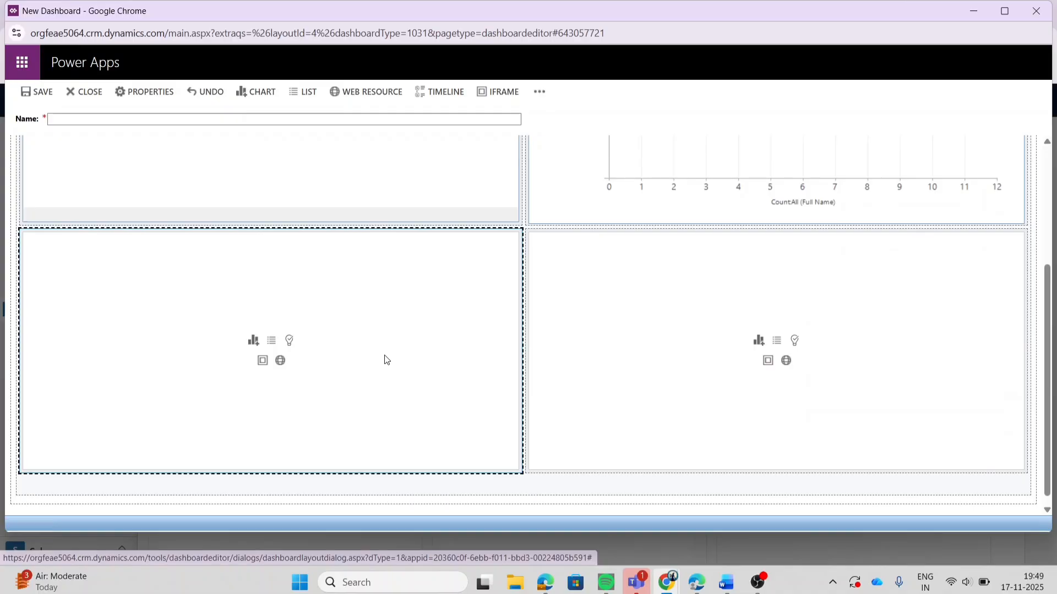
{"action": "key", "text": "Delete"}
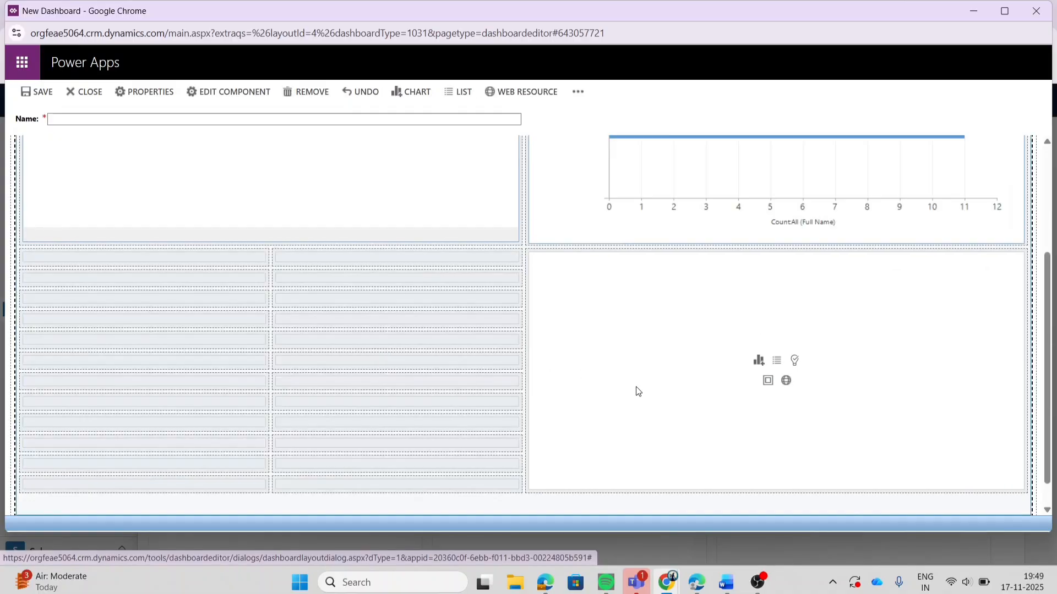
{"action": "left_click", "coordinate": [637, 387]}
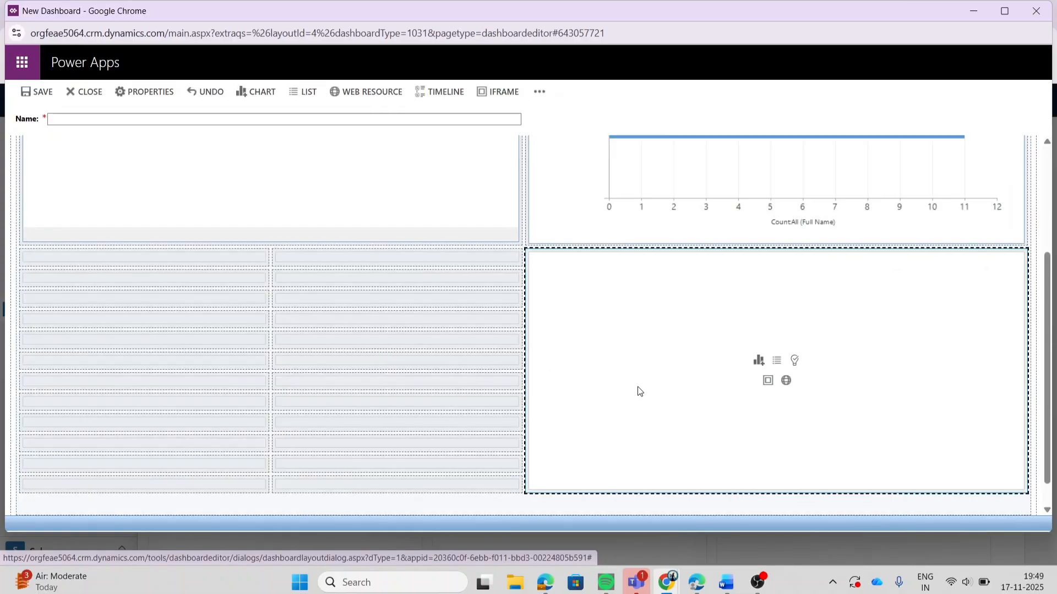
{"action": "key", "text": "Delete"}
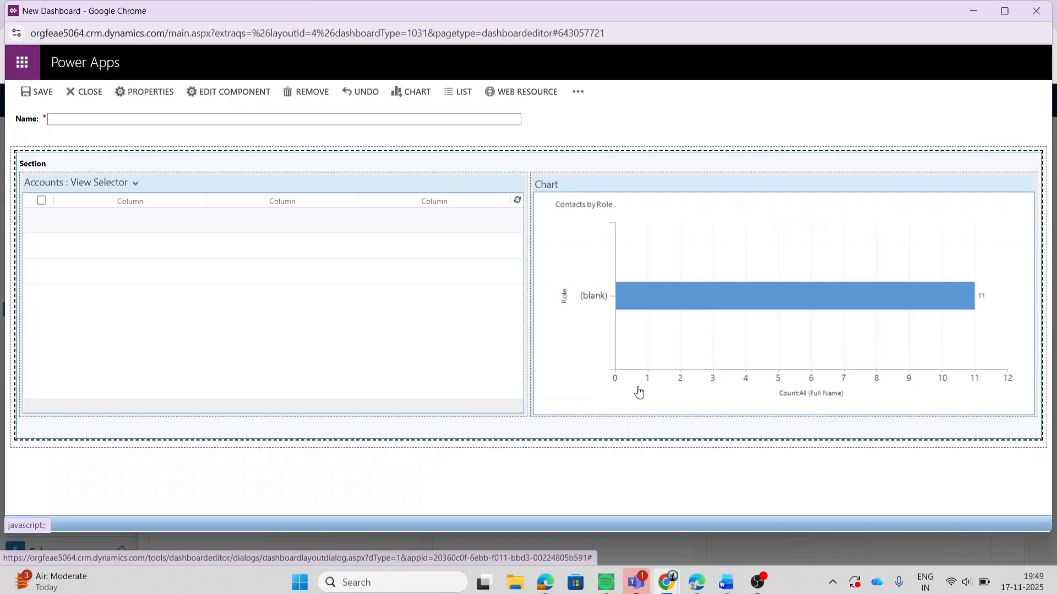
Step: Name the dashboard "Custom Dashboard" and save it
{"action": "left_click", "coordinate": [347, 115]}
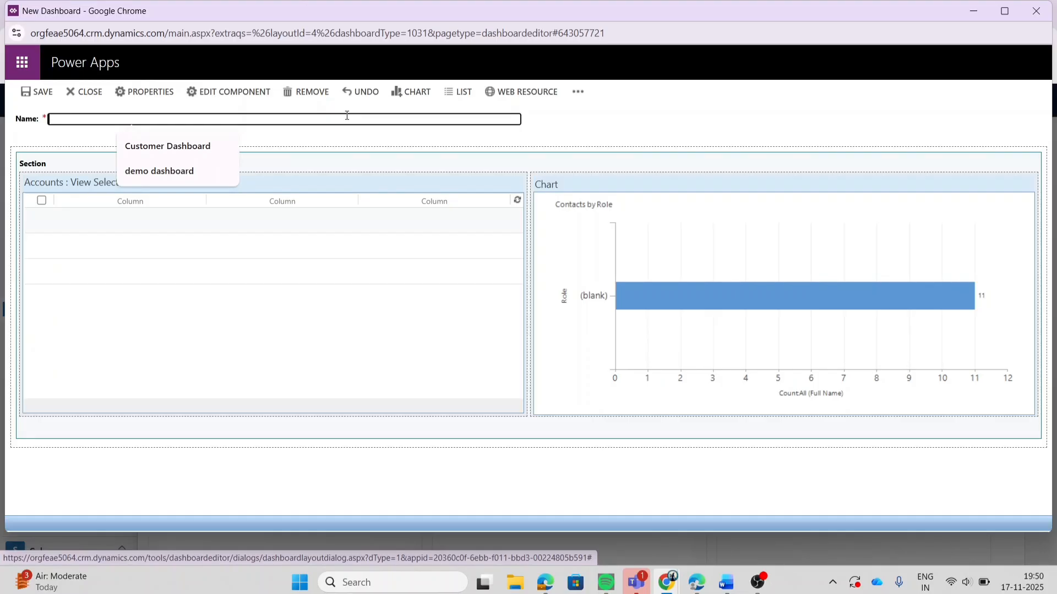
{"action": "type", "text": "Custome"}
{"action": "key", "text": "BackSpace"}
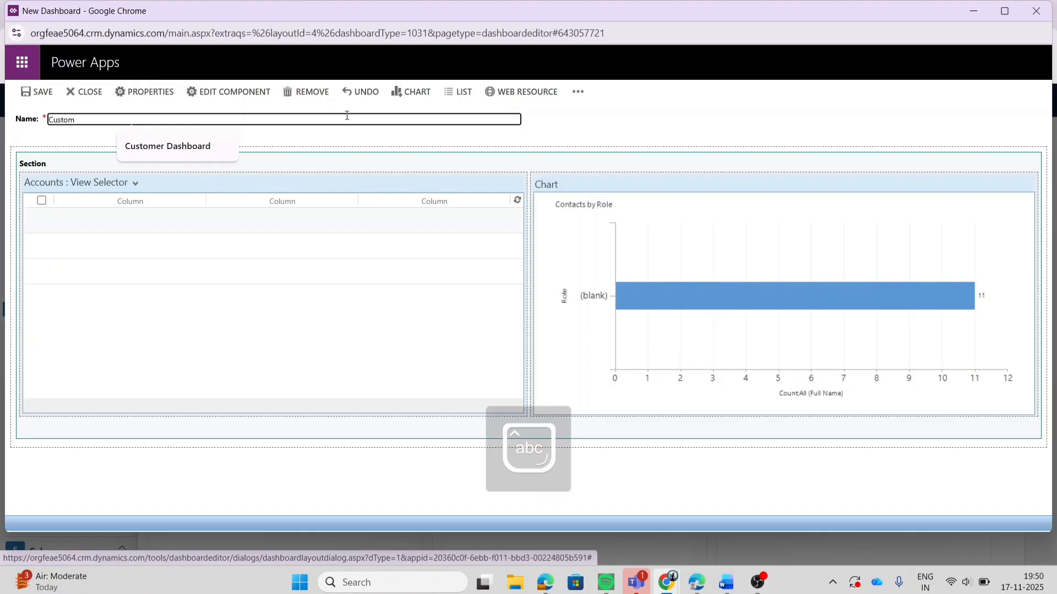
{"action": "type", "text": "Dashboard"}
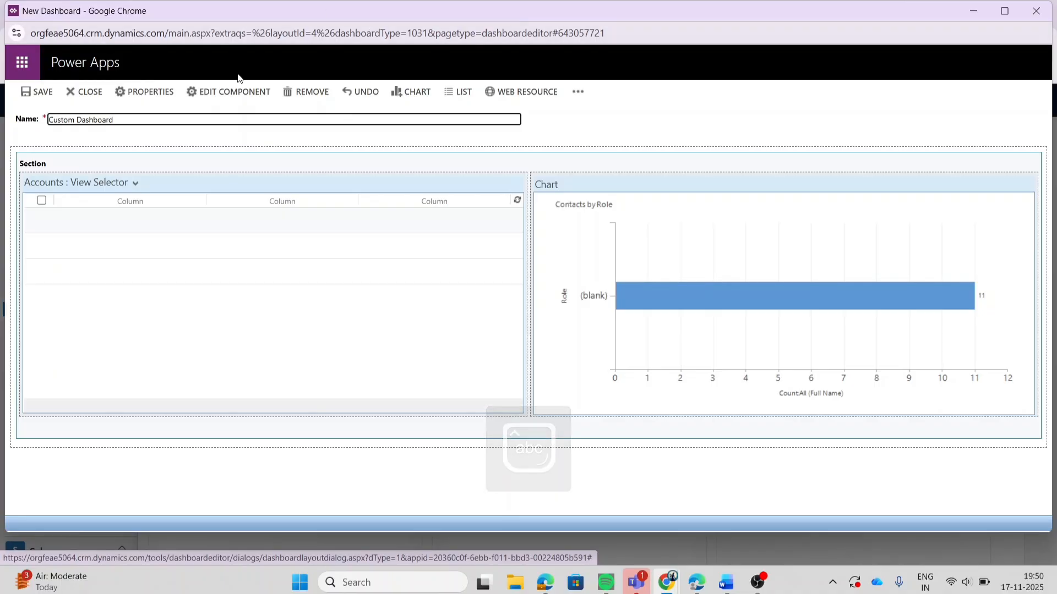
{"action": "left_click", "coordinate": [34, 93]}
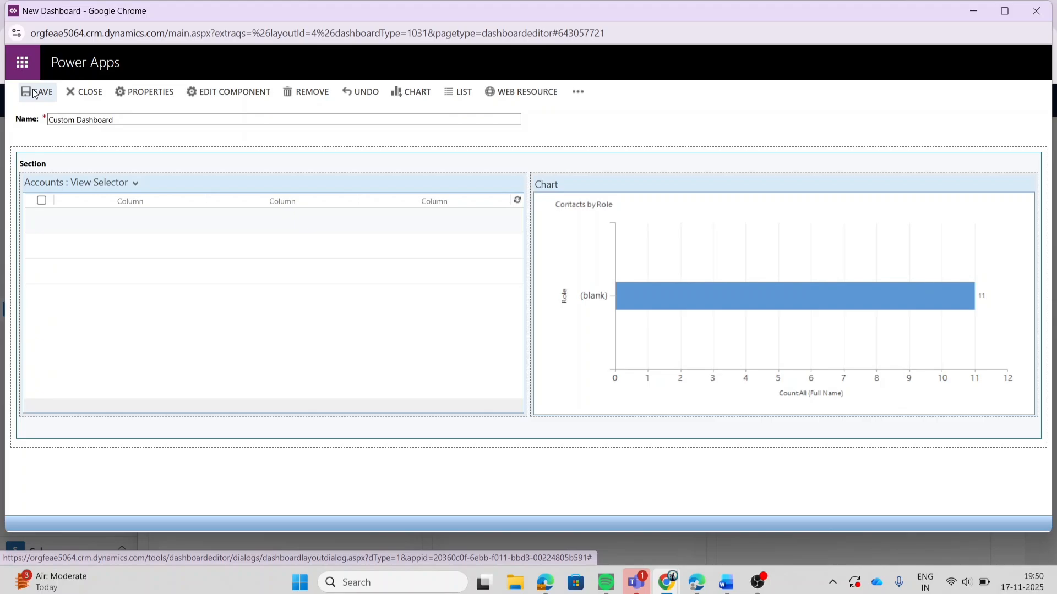
Step: Close the dashboard editor and review the accounts list and the Contacts by Role chart on the saved dashboard
{"action": "left_click", "coordinate": [82, 92]}
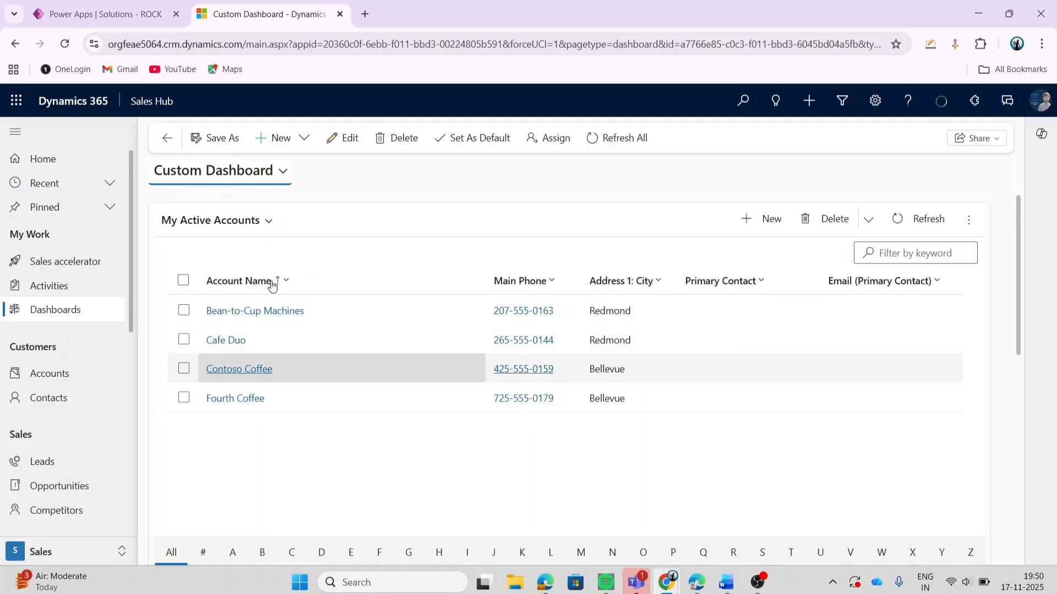
{"action": "scroll", "coordinate": [259, 405], "scroll_direction": "down", "scroll_amount": 6}
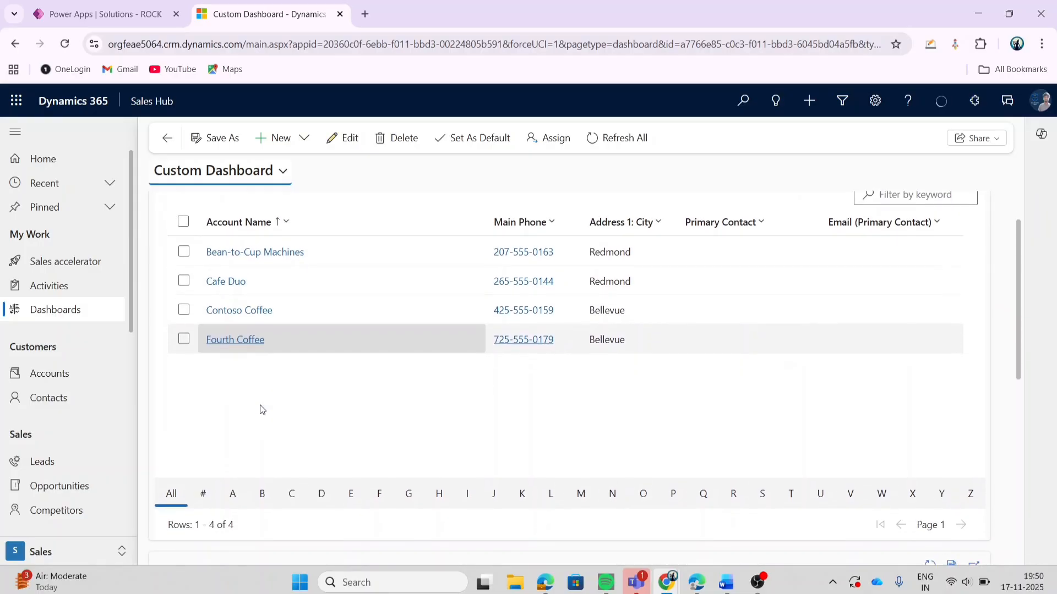
{"action": "scroll", "coordinate": [260, 405], "scroll_direction": "down", "scroll_amount": 2}
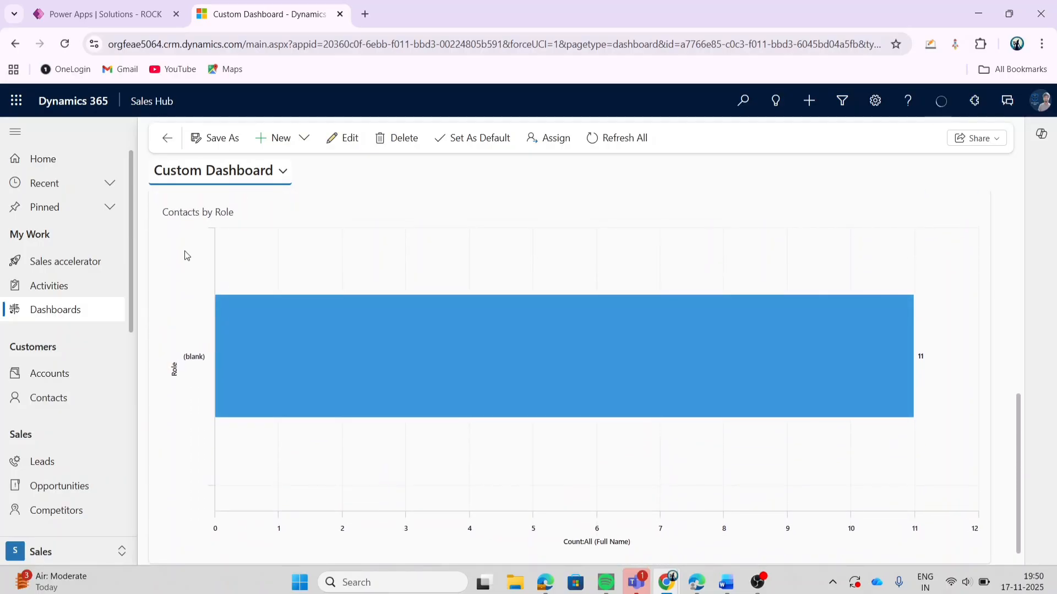
Step: Examine how the dashboard selector groups the available dashboards under My Dashboards and System Dashboards
{"action": "scroll", "coordinate": [186, 255], "scroll_direction": "down", "scroll_amount": 1}
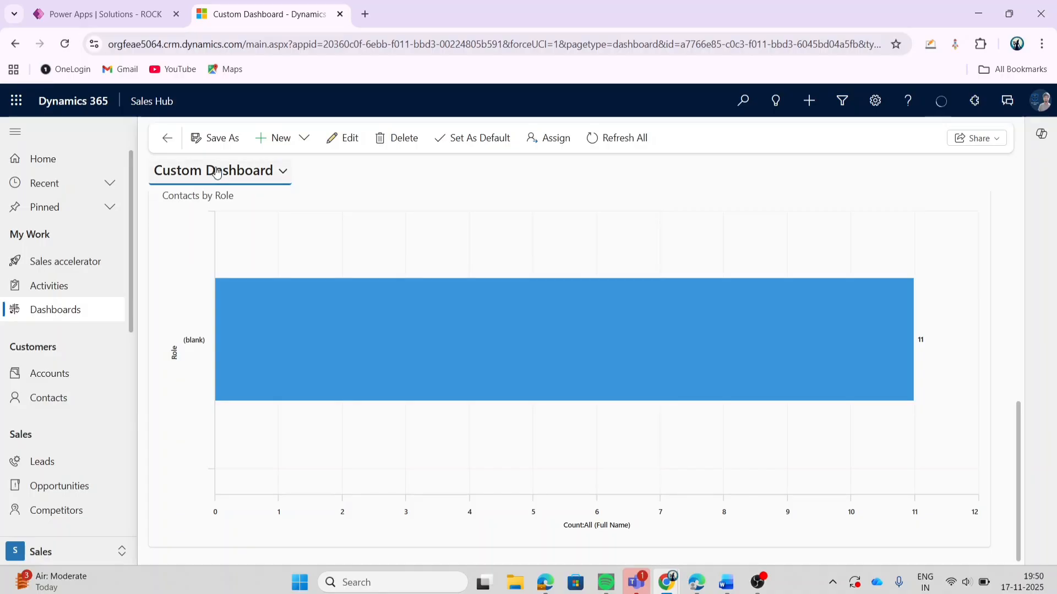
{"action": "left_click", "coordinate": [216, 171]}
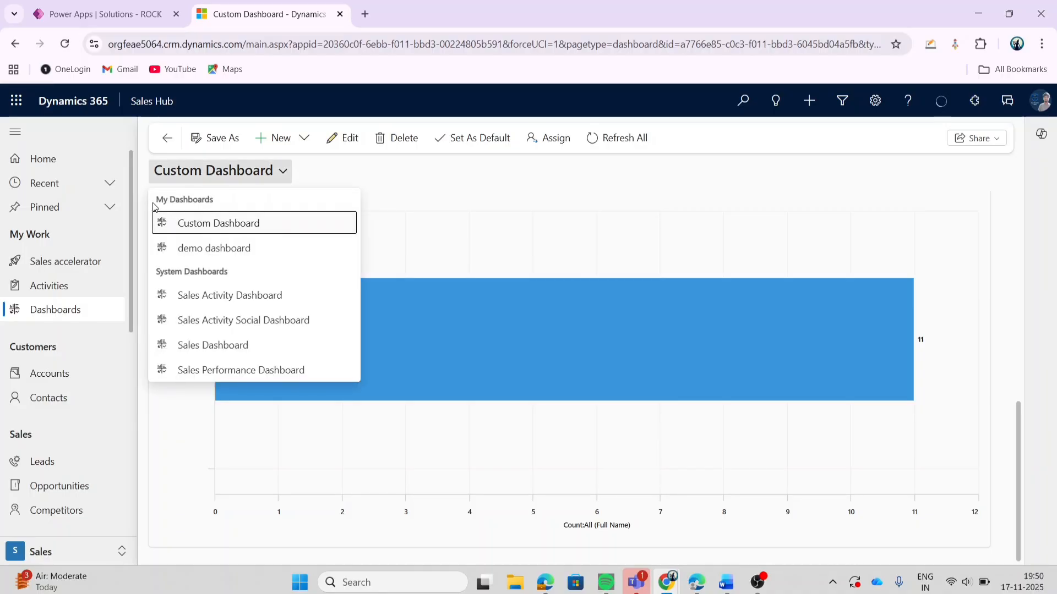
{"action": "left_click_drag", "start_coordinate": [157, 201], "coordinate": [223, 202]}
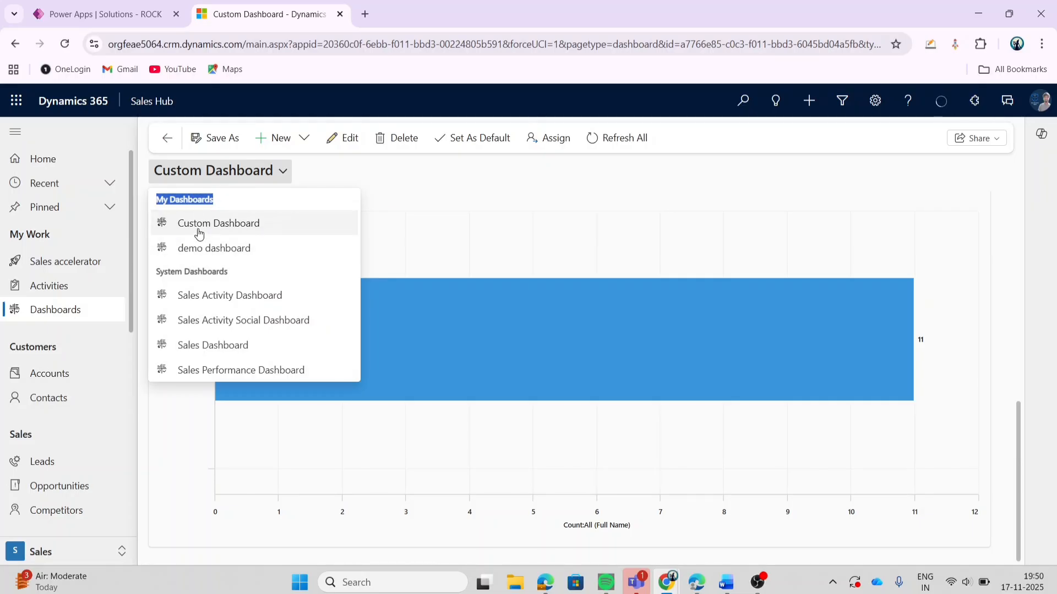
{"action": "left_click", "coordinate": [168, 226]}
{"action": "left_click_drag", "start_coordinate": [169, 225], "coordinate": [265, 221]}
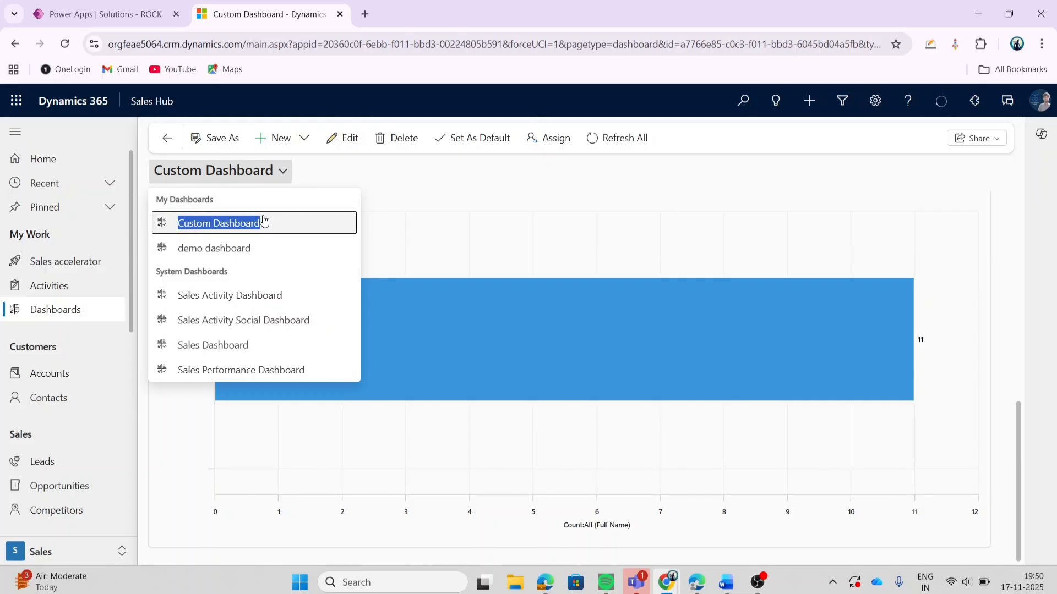
{"action": "left_click", "coordinate": [218, 172]}
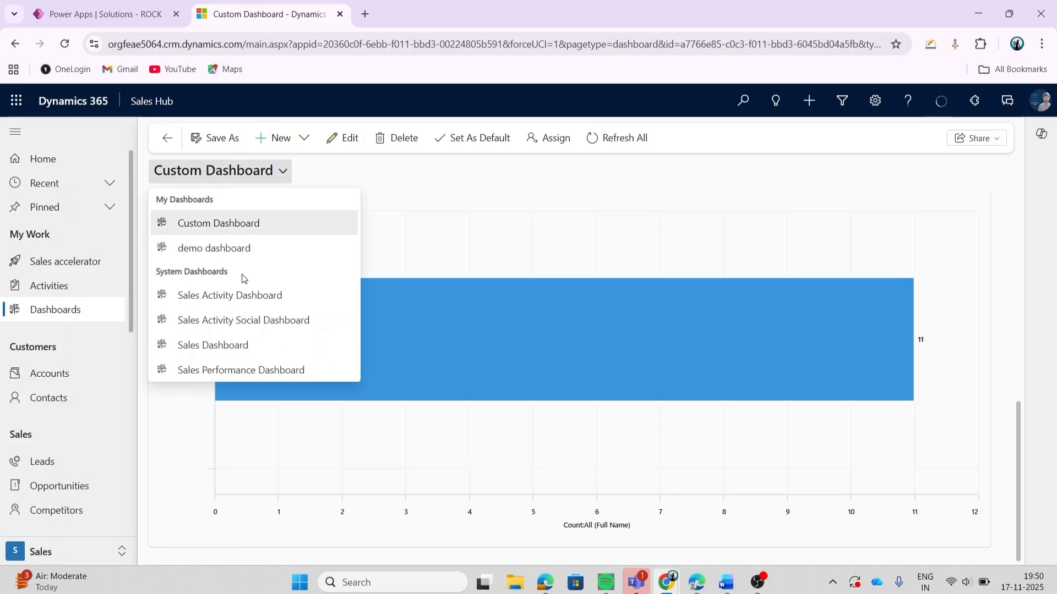
{"action": "left_click_drag", "start_coordinate": [241, 278], "coordinate": [154, 282]}
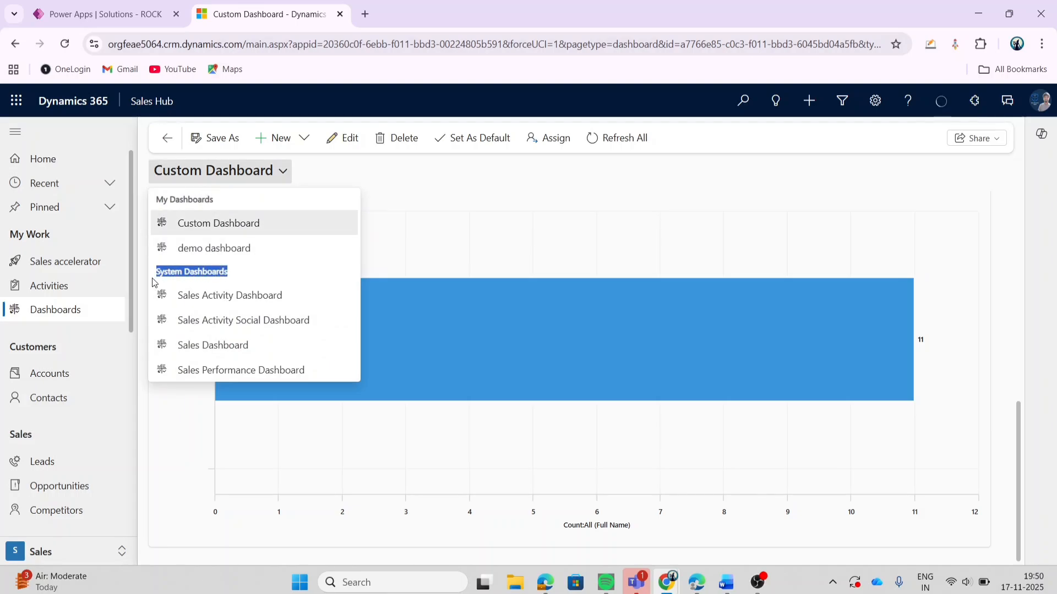
{"action": "left_click", "coordinate": [448, 200]}
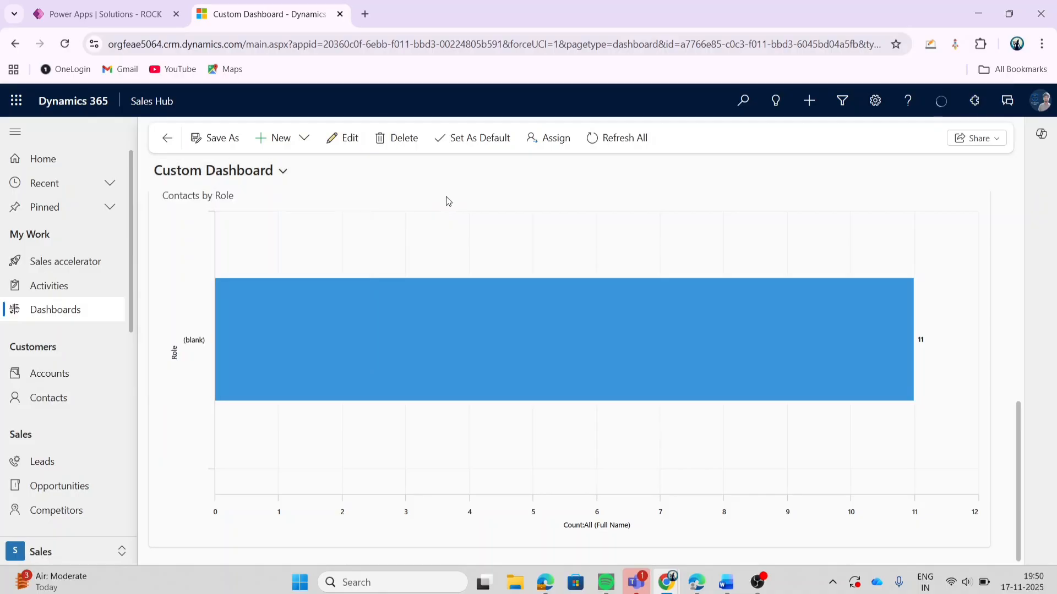
{"action": "scroll", "coordinate": [459, 312], "scroll_direction": "down", "scroll_amount": 6}
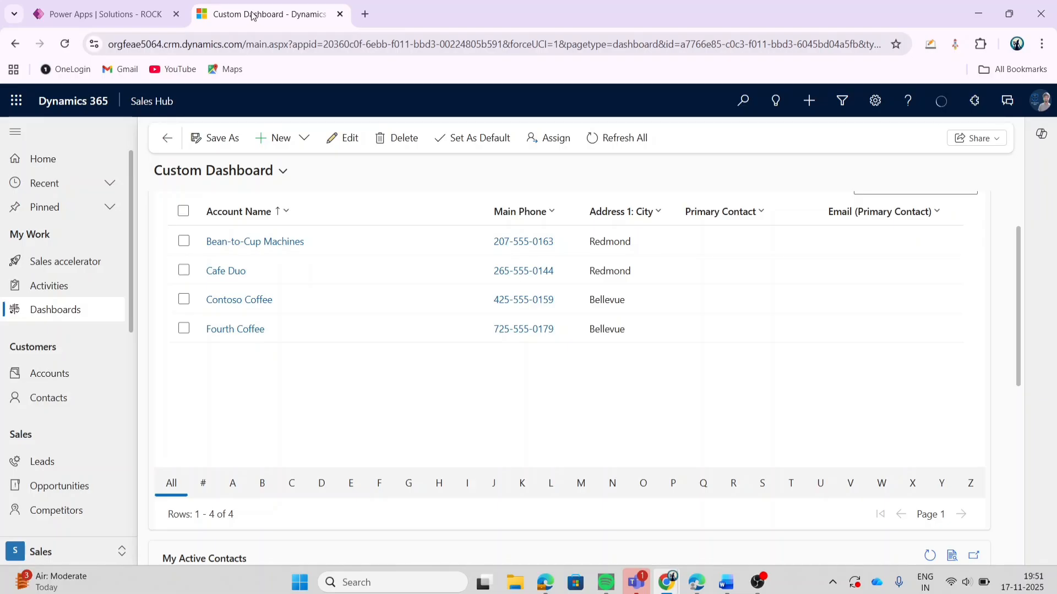
Step: Switch to Power Apps and reopen the ROCK solution from the solutions list
{"action": "left_click", "coordinate": [126, 6]}
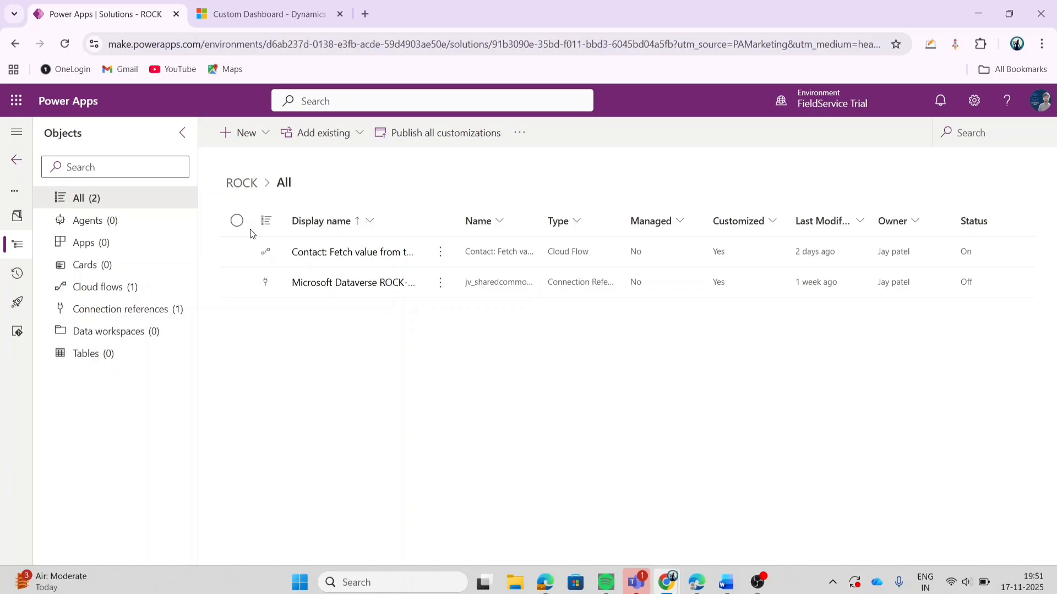
{"action": "left_click", "coordinate": [15, 162]}
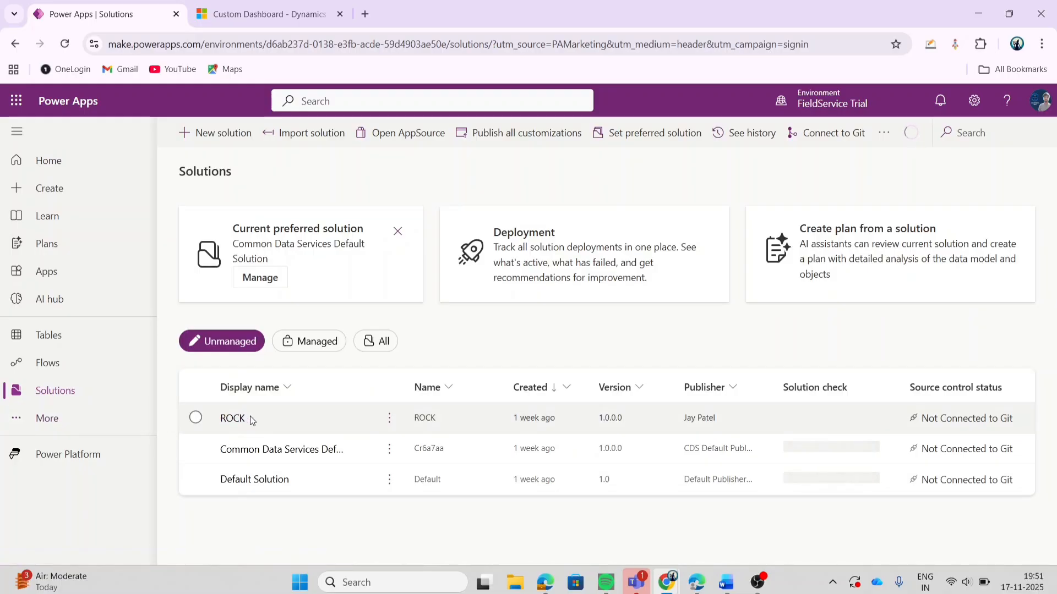
{"action": "left_click", "coordinate": [242, 421]}
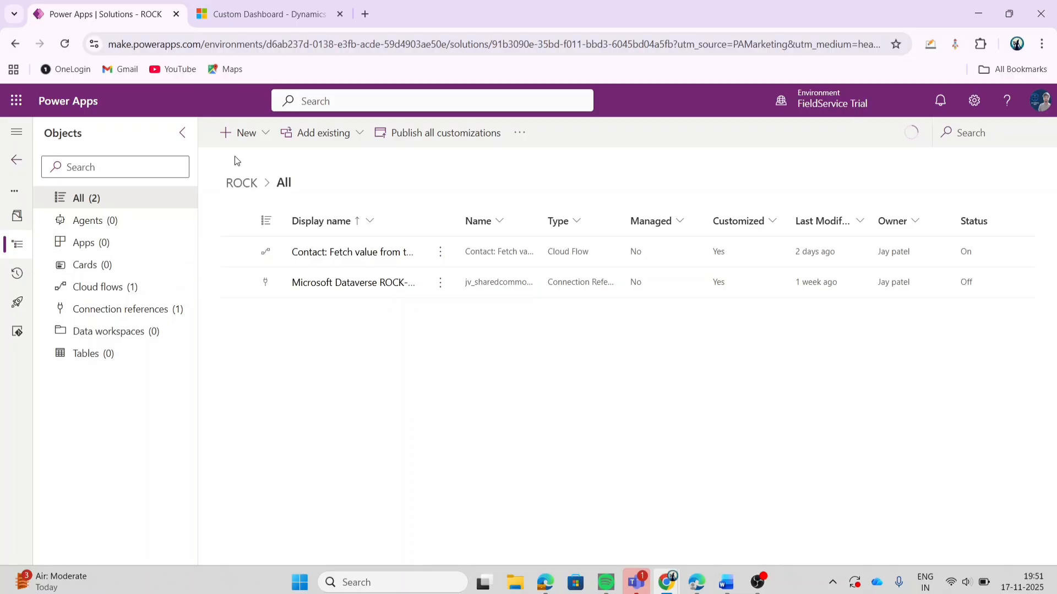
Step: Create a new dashboard in the ROCK solution with the 2-Column overview layout
{"action": "left_click", "coordinate": [245, 135]}
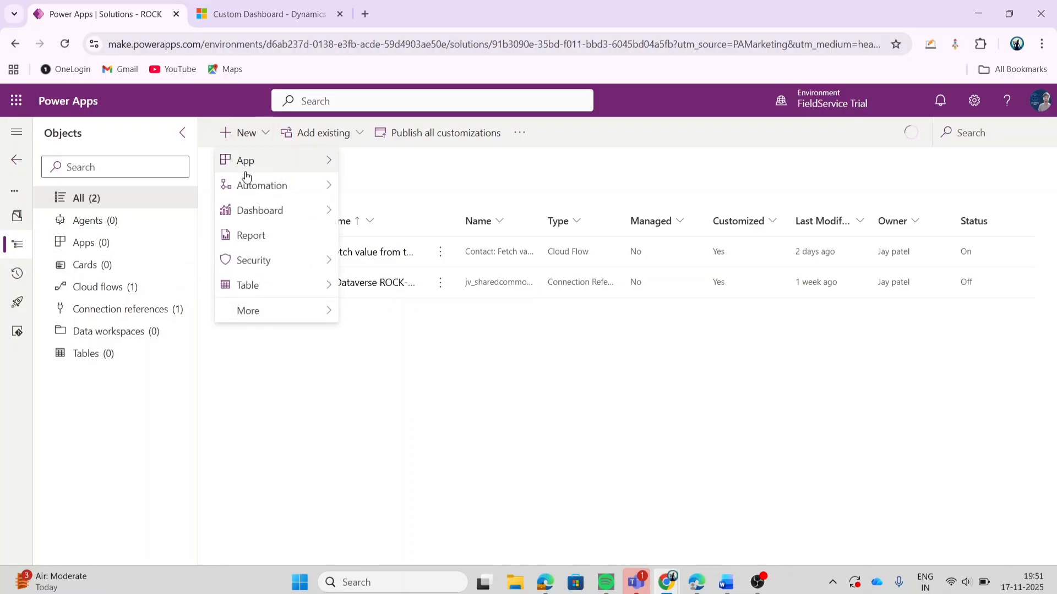
{"action": "mouse_move", "coordinate": [249, 215]}
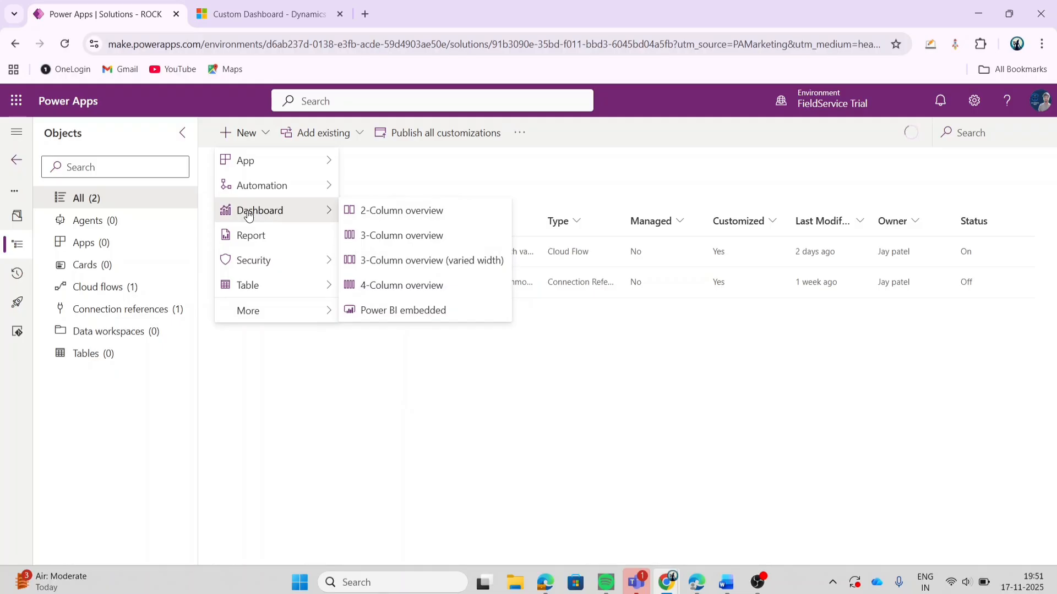
{"action": "left_click", "coordinate": [434, 211]}
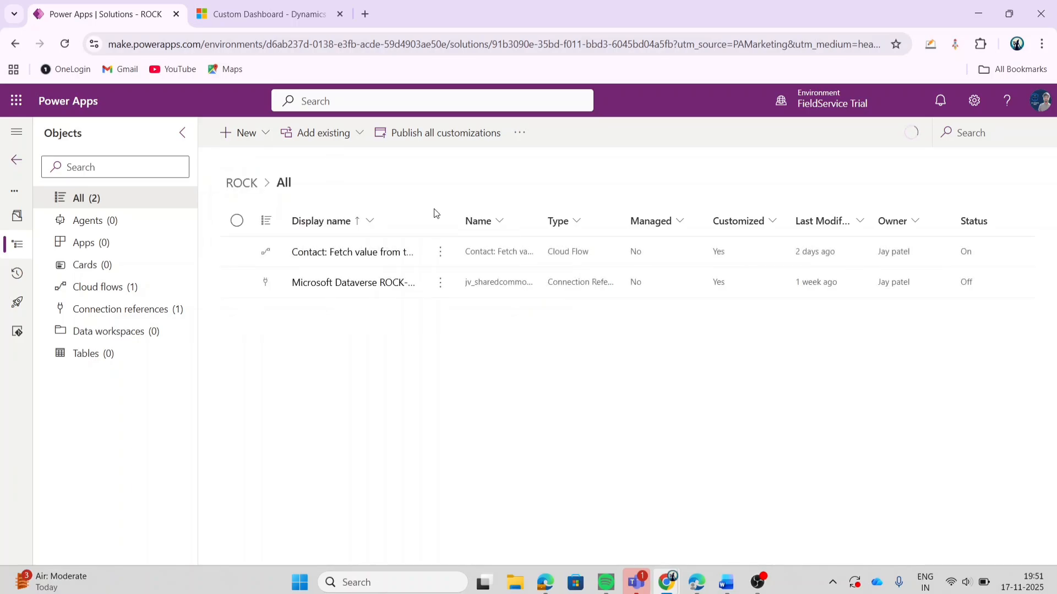
{"action": "left_click", "coordinate": [245, 138]}
{"action": "mouse_move", "coordinate": [265, 242]}
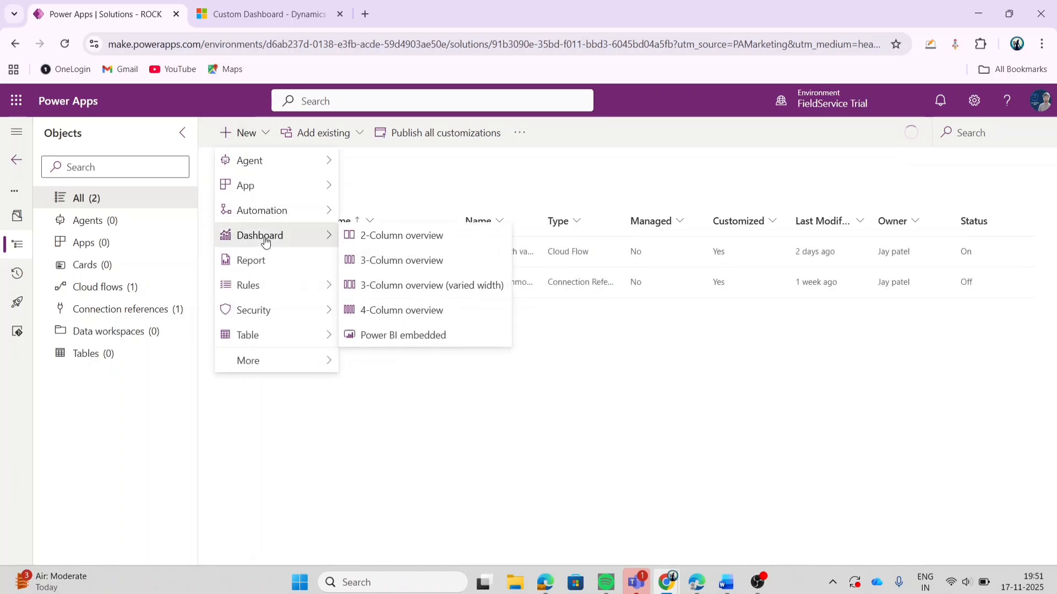
{"action": "left_click", "coordinate": [369, 236]}
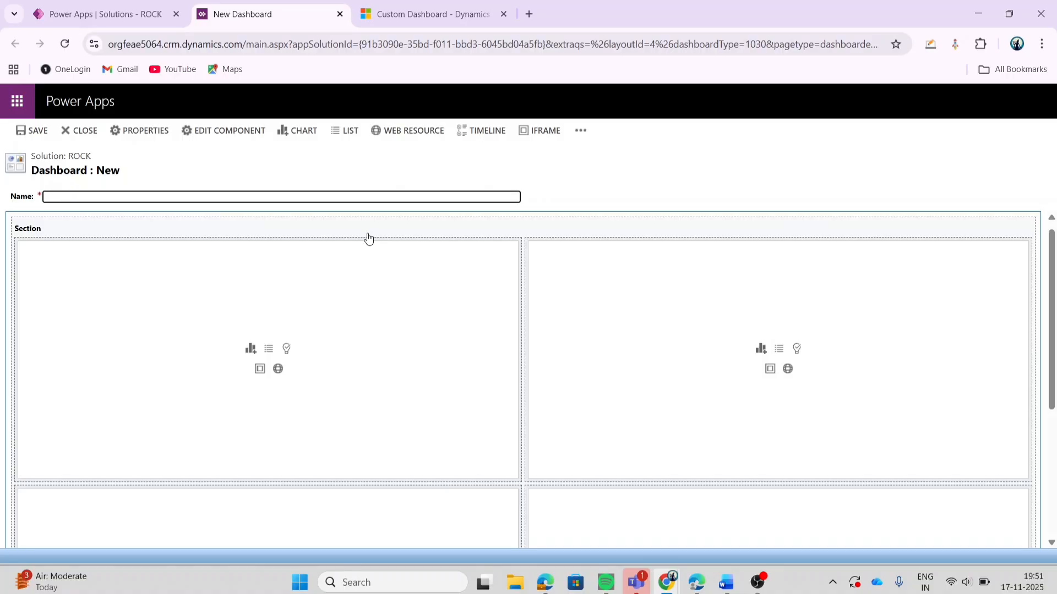
Step: Add a list component for Leads with the My Open Leads view to the first cell of the dashboard's upper row
{"action": "left_click", "coordinate": [281, 344]}
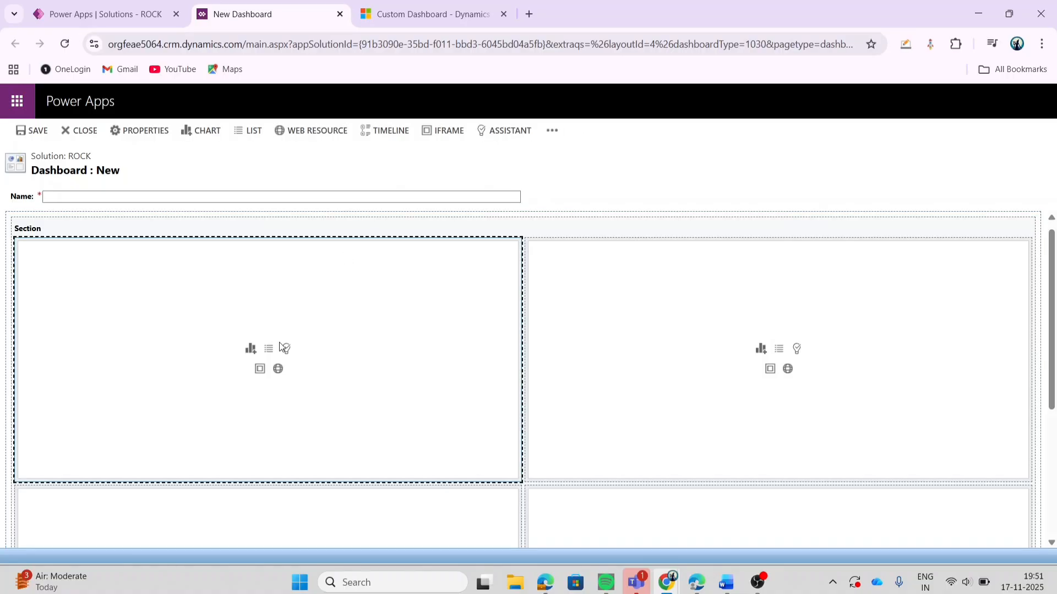
{"action": "left_click", "coordinate": [246, 133]}
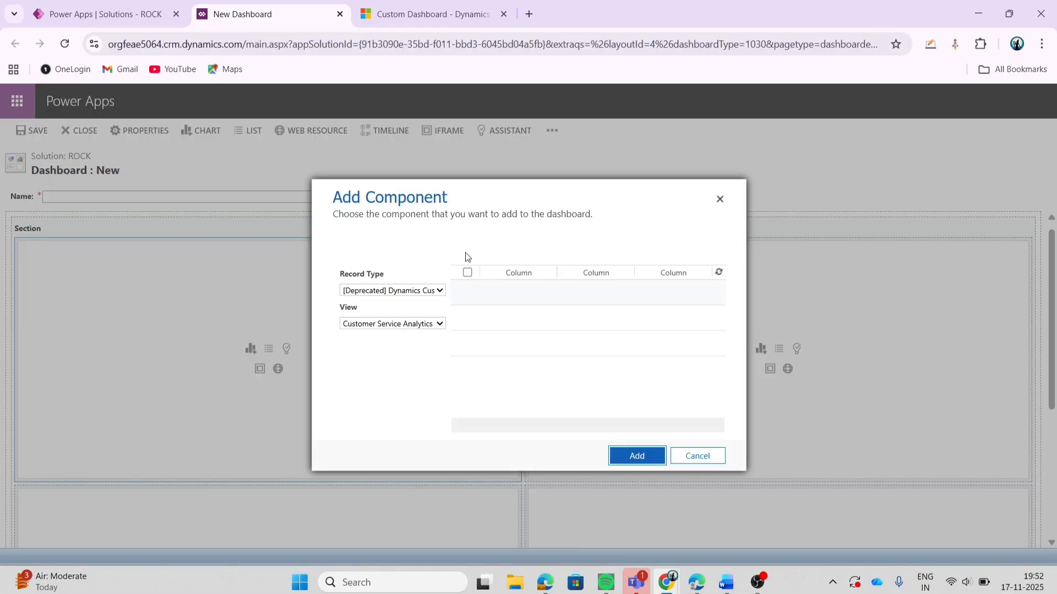
{"action": "left_click", "coordinate": [417, 292]}
{"action": "type", "text": "leads"}
{"action": "key", "text": "Return"}
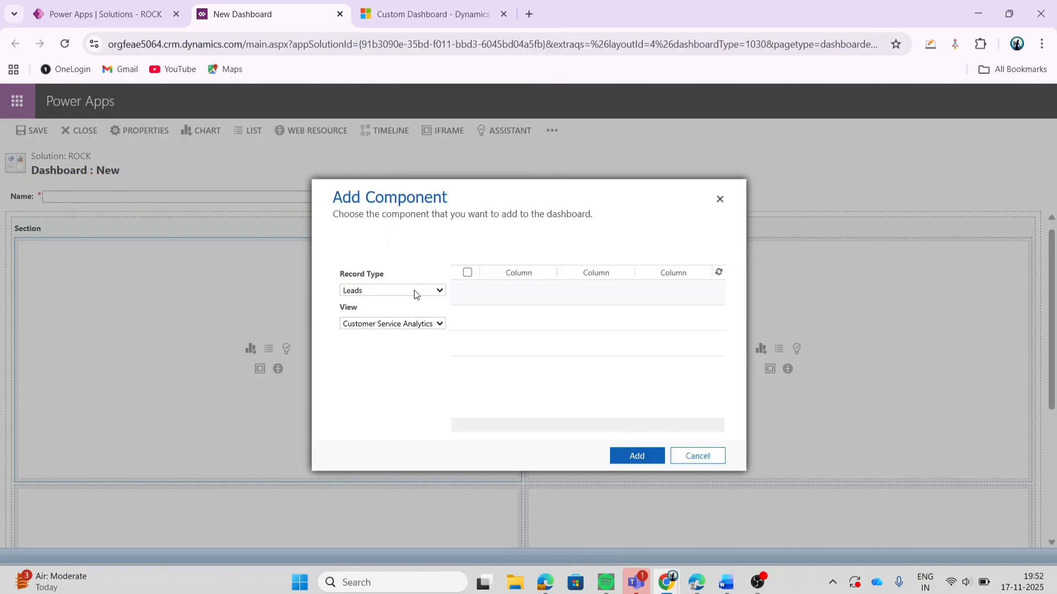
{"action": "left_click", "coordinate": [384, 325]}
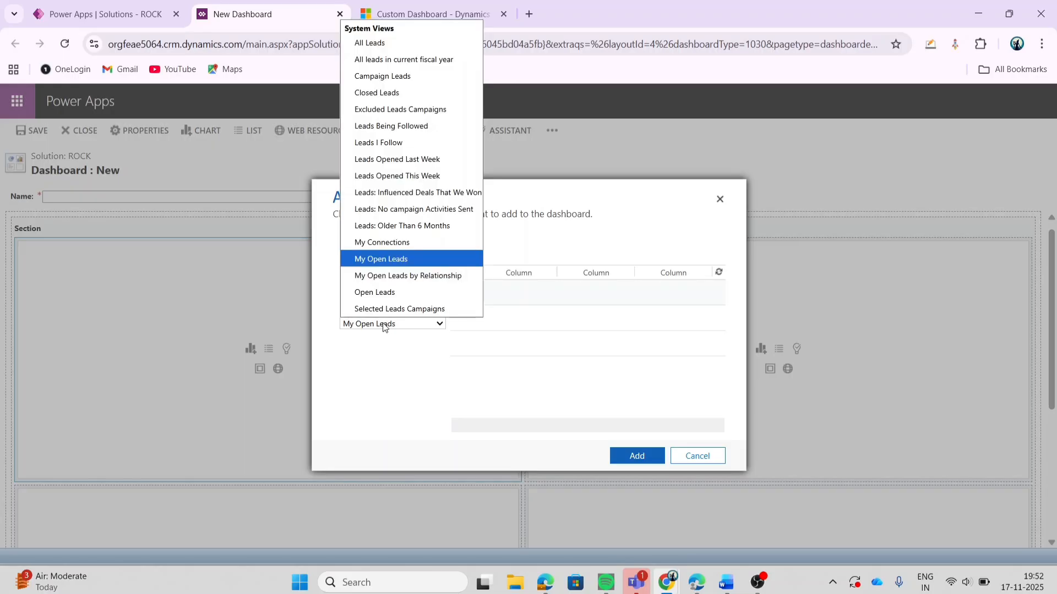
{"action": "left_click", "coordinate": [394, 258]}
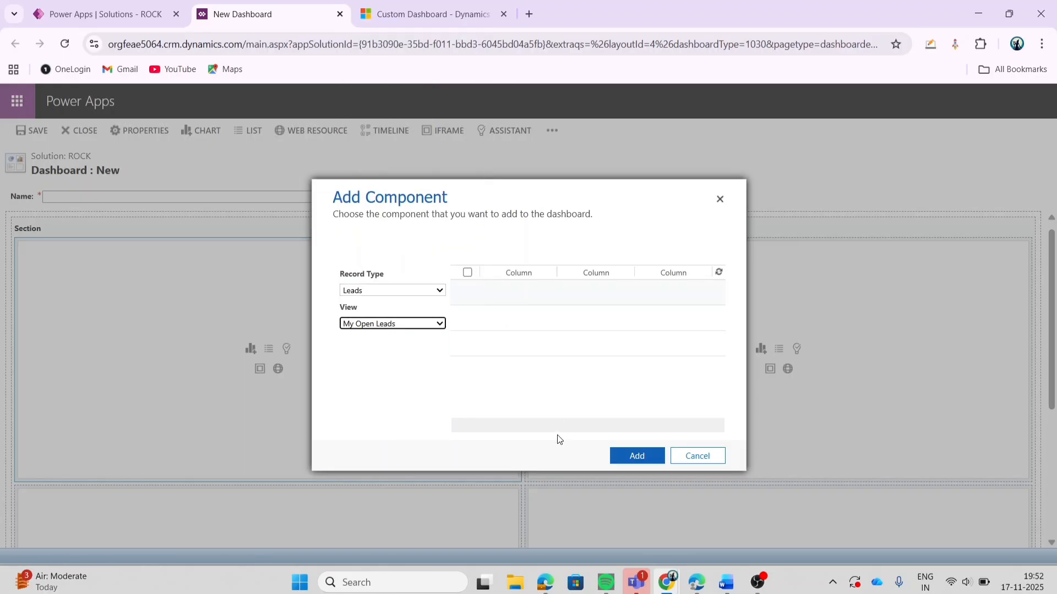
{"action": "left_click", "coordinate": [642, 461]}
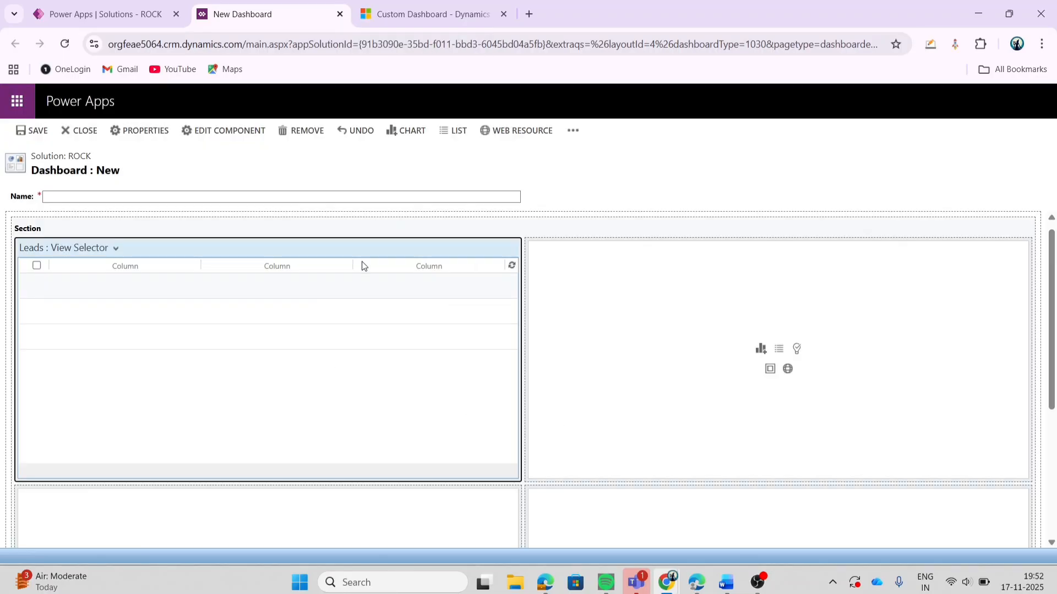
Step: Add the Accounts by Industry chart for Account with the My Active Accounts view to the second cell of the upper row
{"action": "left_click", "coordinate": [685, 301]}
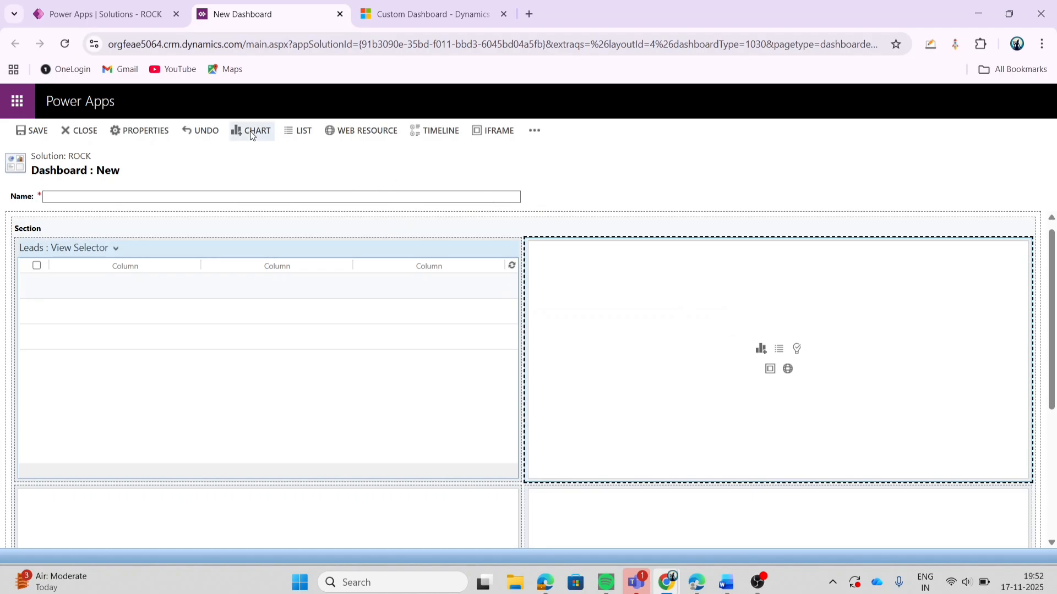
{"action": "left_click", "coordinate": [244, 130]}
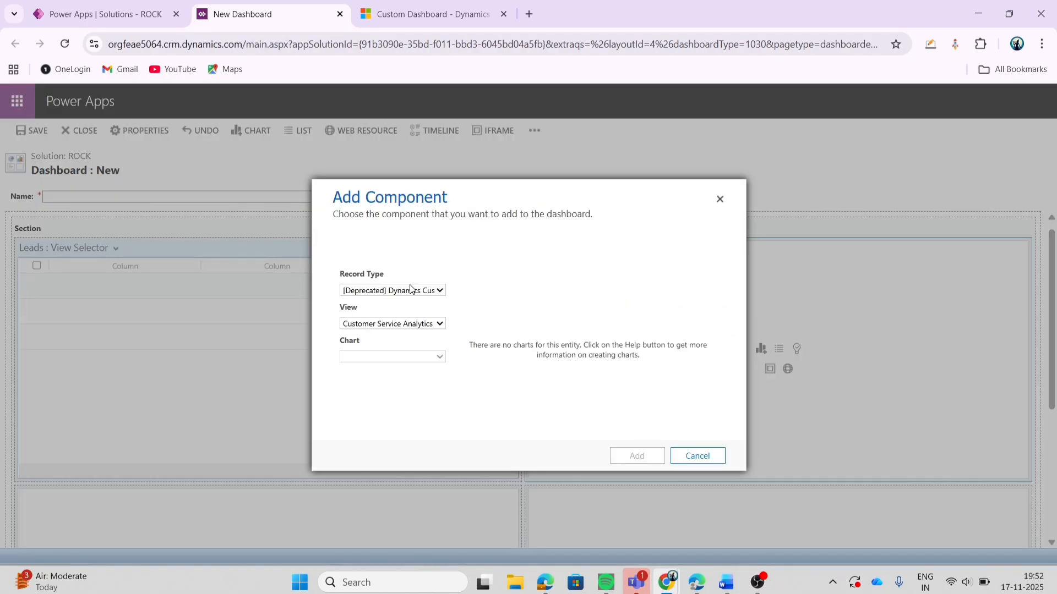
{"action": "left_click", "coordinate": [410, 289]}
{"action": "key", "text": "a"}
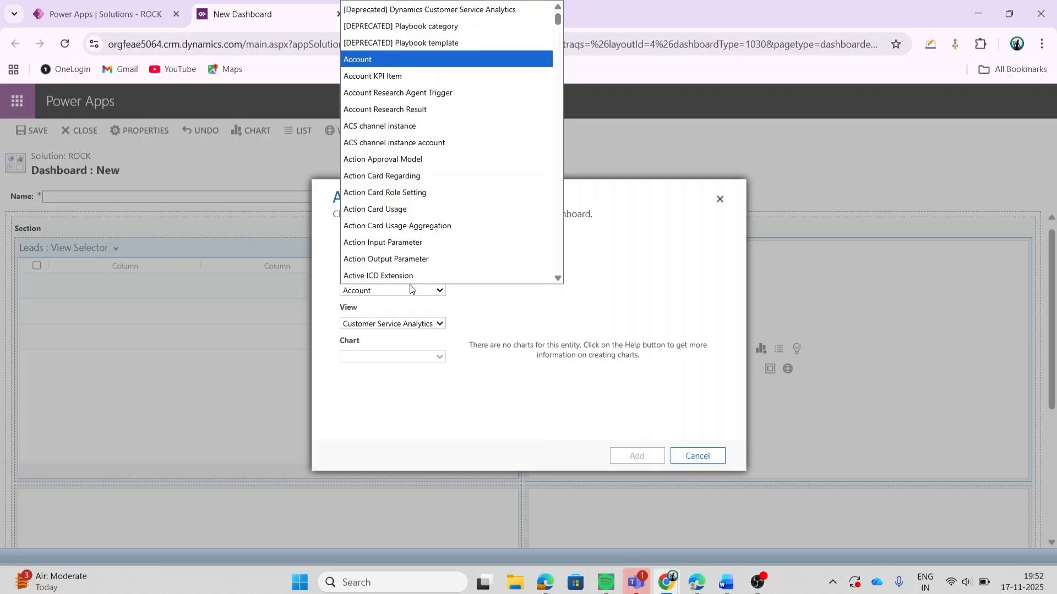
{"action": "left_click", "coordinate": [411, 289]}
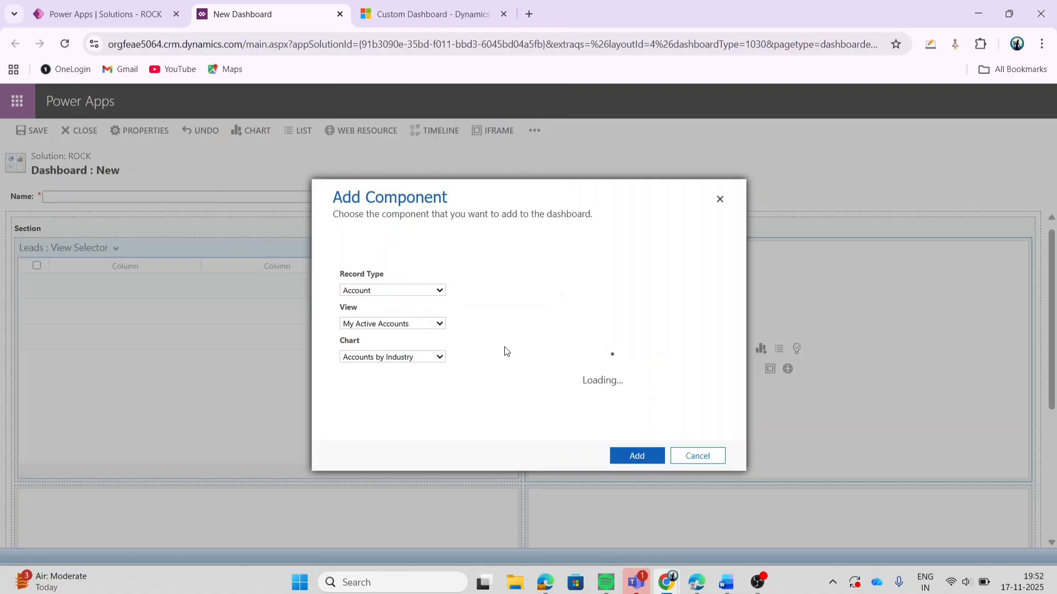
{"action": "left_click", "coordinate": [639, 459]}
Step: Delete both empty component cells below the Leads list and the Accounts by Industry chart
{"action": "scroll", "coordinate": [641, 457], "scroll_direction": "down", "scroll_amount": 2}
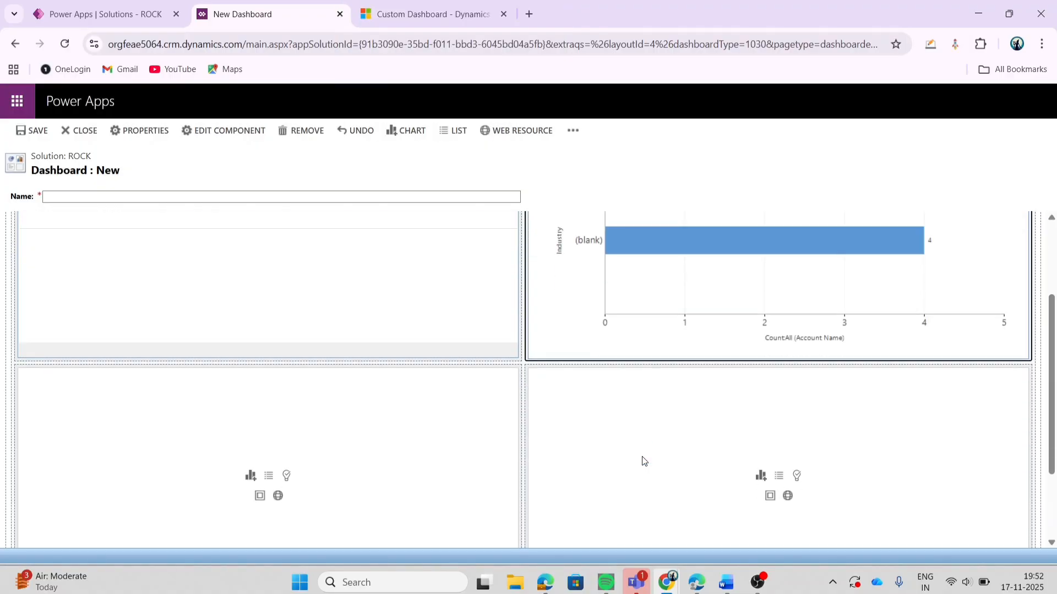
{"action": "left_click", "coordinate": [367, 492]}
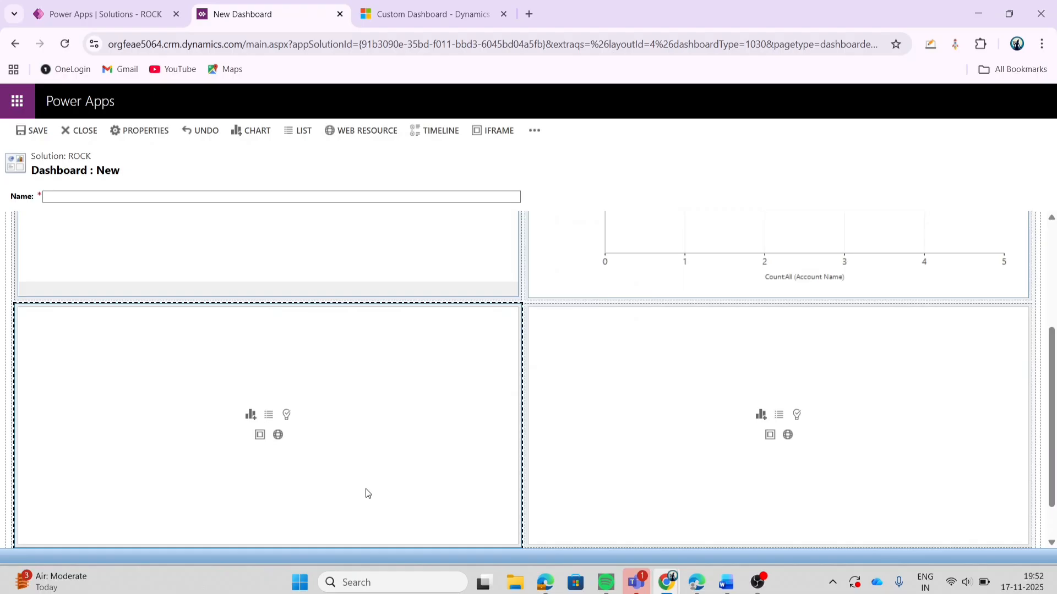
{"action": "key", "text": "Delete"}
{"action": "left_click", "coordinate": [702, 439]}
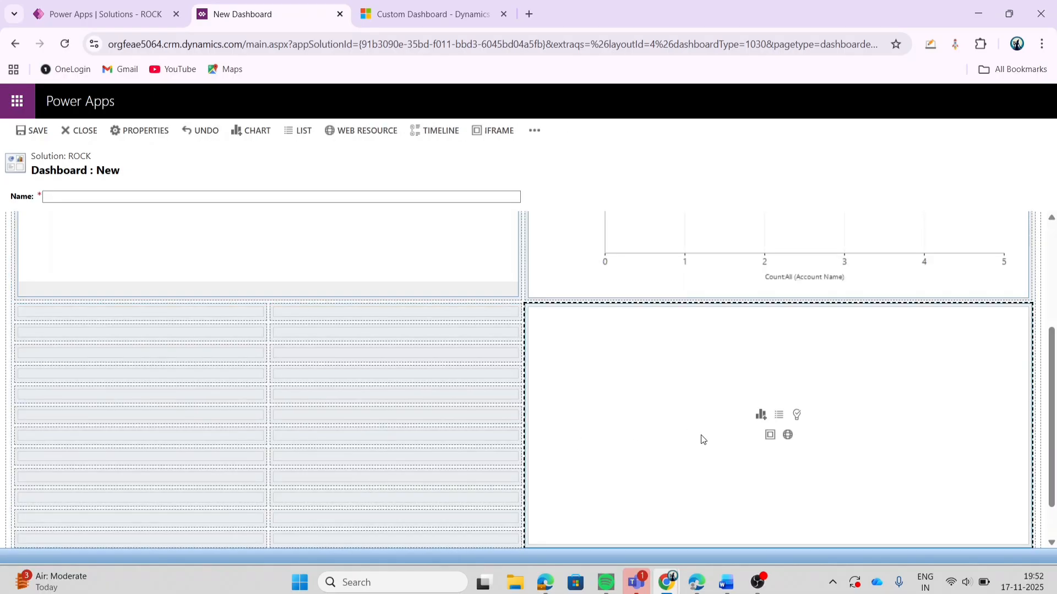
{"action": "key", "text": "Delete"}
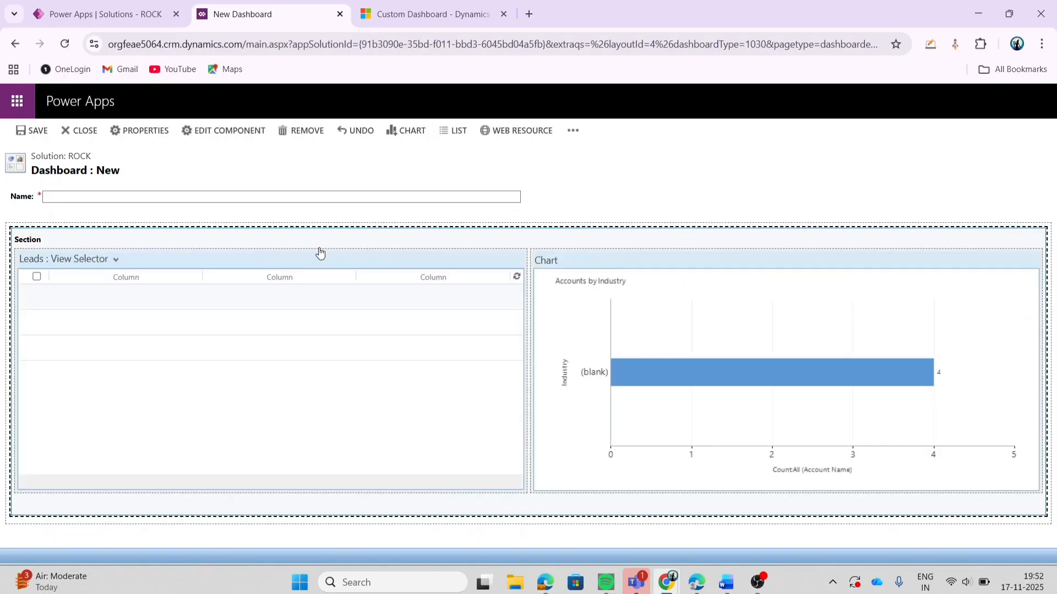
Step: Name the dashboard "System Dashboard - Dynamics" and save it
{"action": "left_click", "coordinate": [284, 196]}
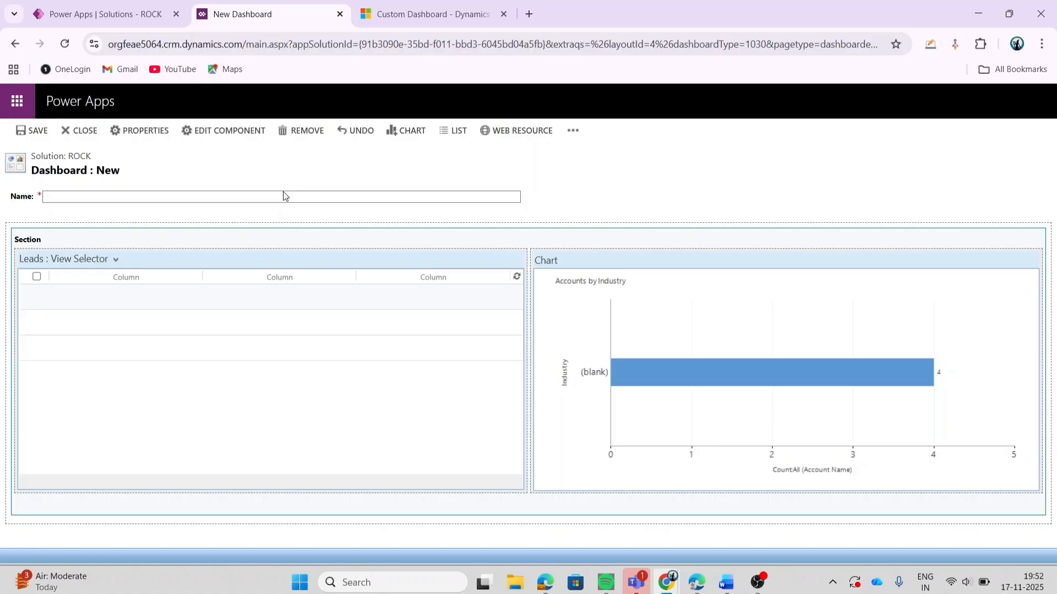
{"action": "left_click", "coordinate": [281, 196]}
{"action": "type", "text": "Sys"}
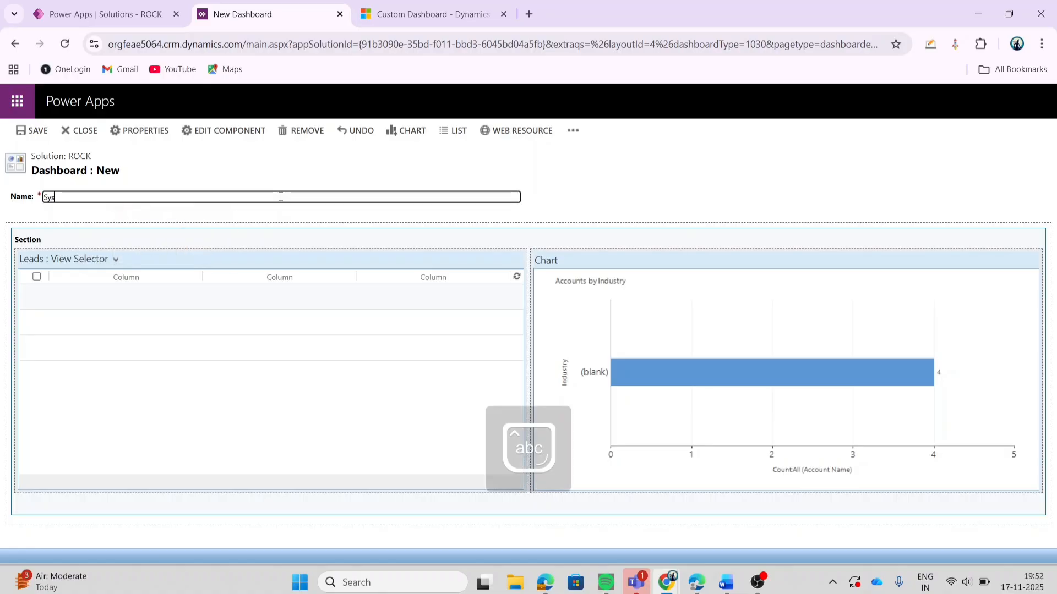
{"action": "type", "text": "tem Dasho"}
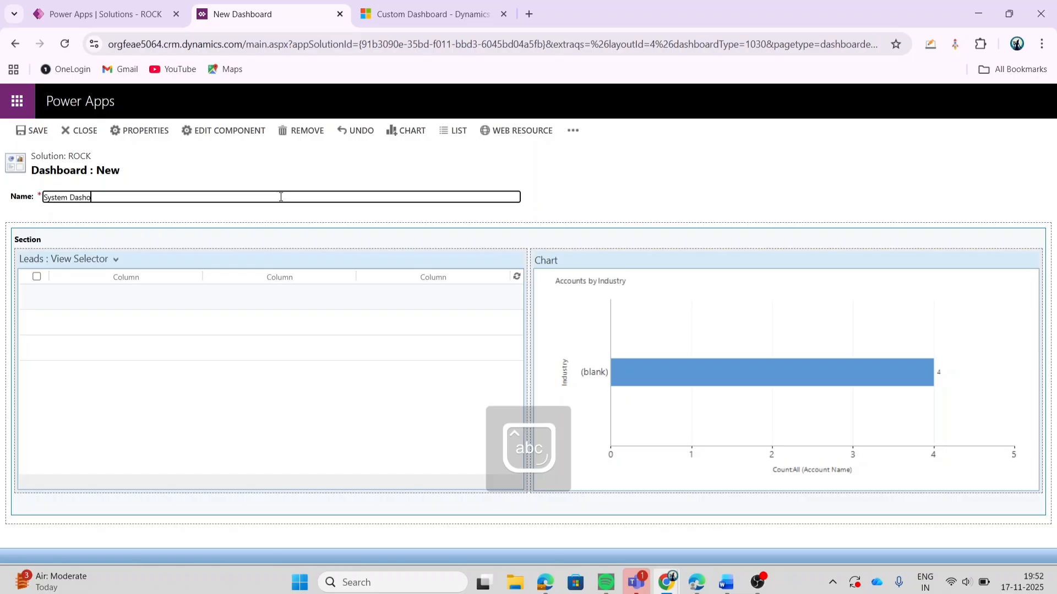
{"action": "type", "text": "ar"}
{"action": "key", "text": "BackSpace"}
{"action": "key", "text": "BackSpace"}
{"action": "key", "text": "BackSpace"}
{"action": "type", "text": "board"}
{"action": "key", "text": "BackSpace"}
{"action": "key", "text": "BackSpace"}
{"action": "type", "text": "rd - Dynamics"}
{"action": "left_click", "coordinate": [38, 137]}
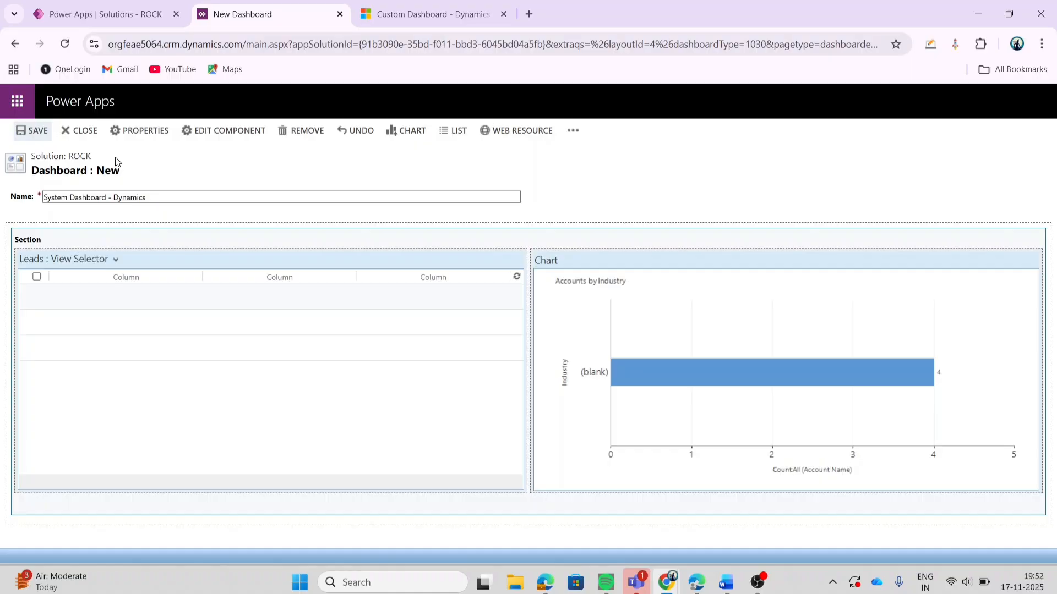
Step: Close the dashboard editor, finish the dashboard creation and select System Dashboard - Dynamics in the ROCK solution
{"action": "left_click", "coordinate": [79, 130]}
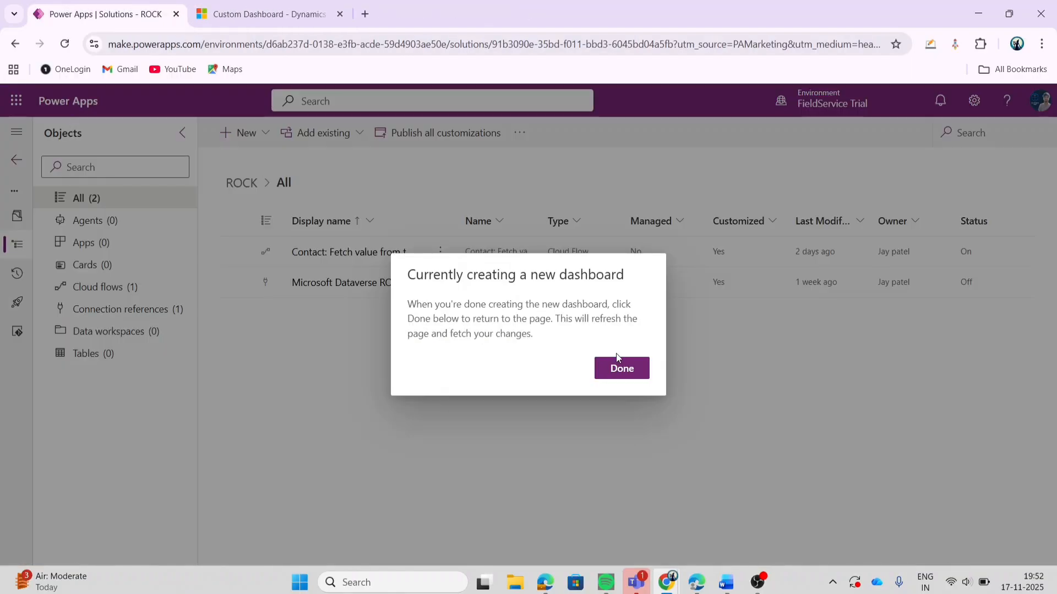
{"action": "left_click", "coordinate": [621, 380]}
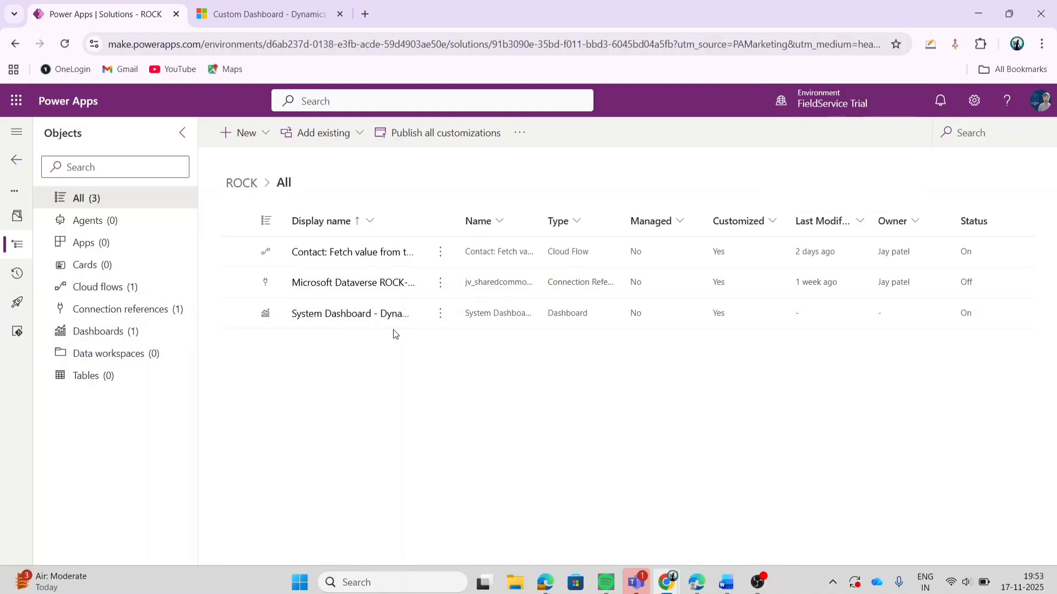
{"action": "left_click", "coordinate": [237, 314]}
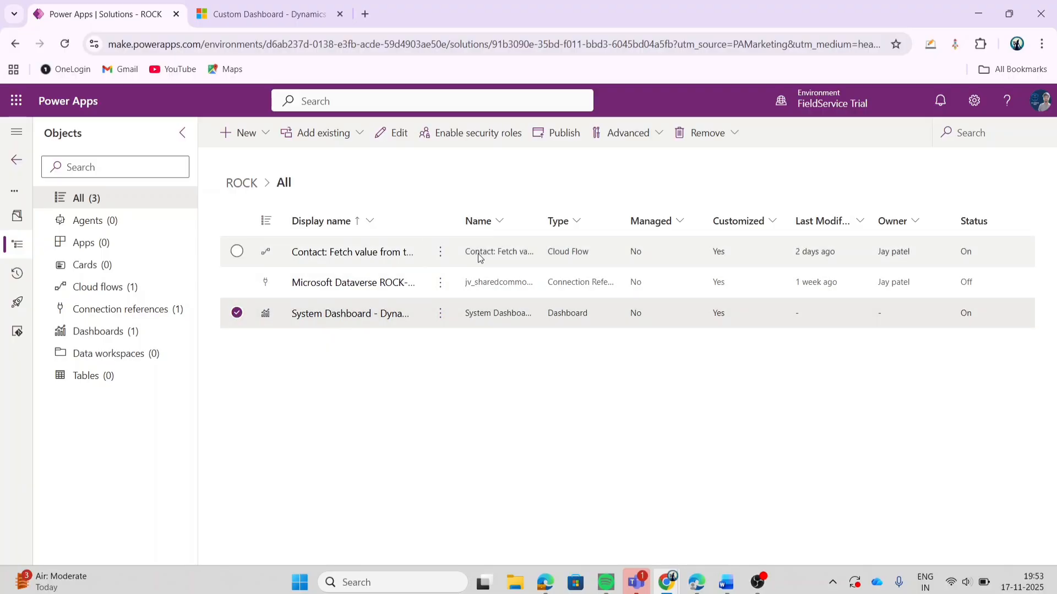